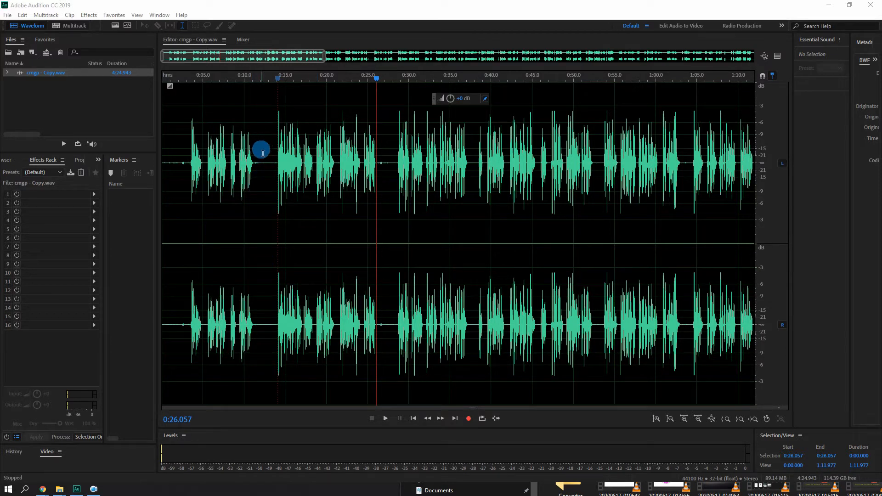
Listen to the recording from about 0:09 and examine the silent gaps between the first spoken passages.
drag(255, 162, 271, 161)
drag(377, 168, 396, 169)
drag(470, 168, 477, 171)
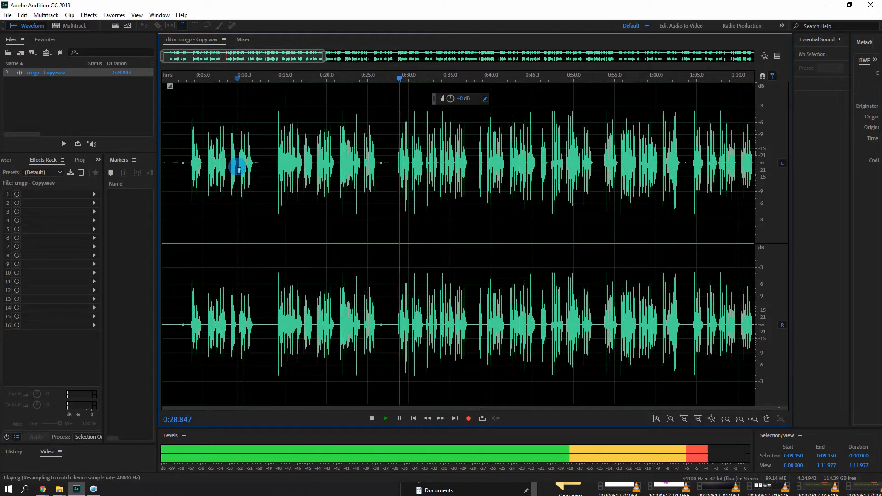
key(space)
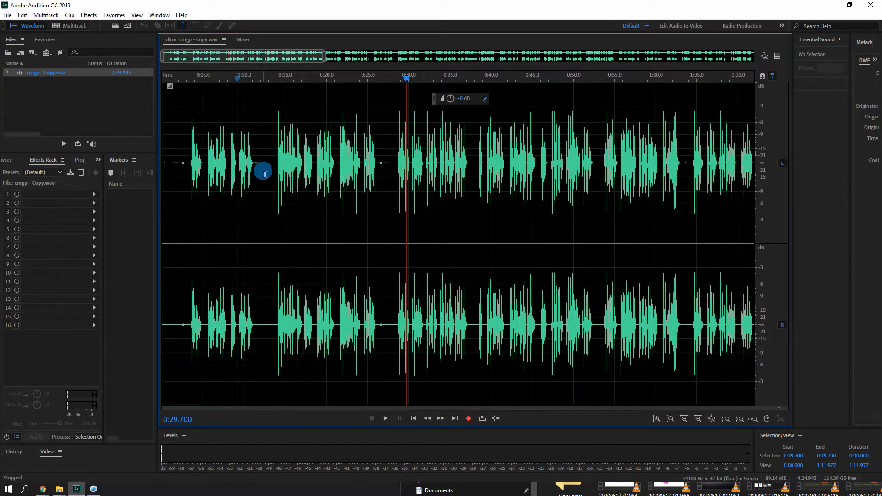
drag(256, 155, 276, 165)
drag(377, 165, 398, 170)
click(354, 166)
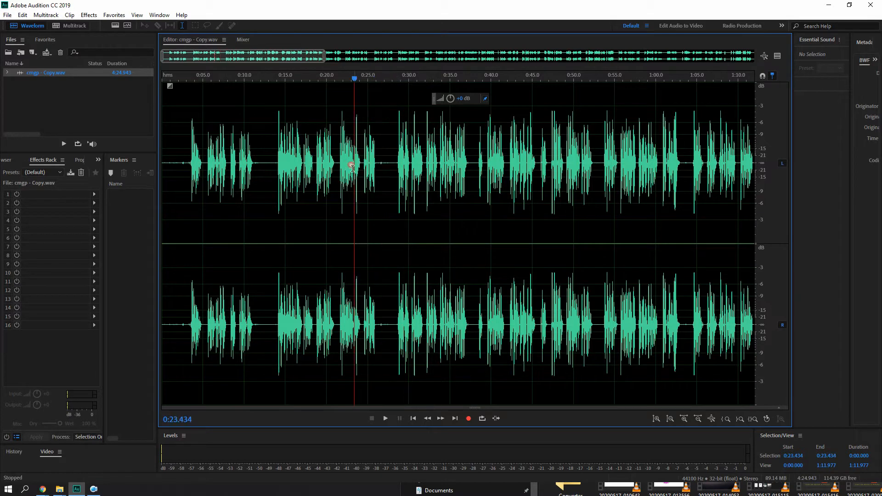
click(336, 164)
click(395, 166)
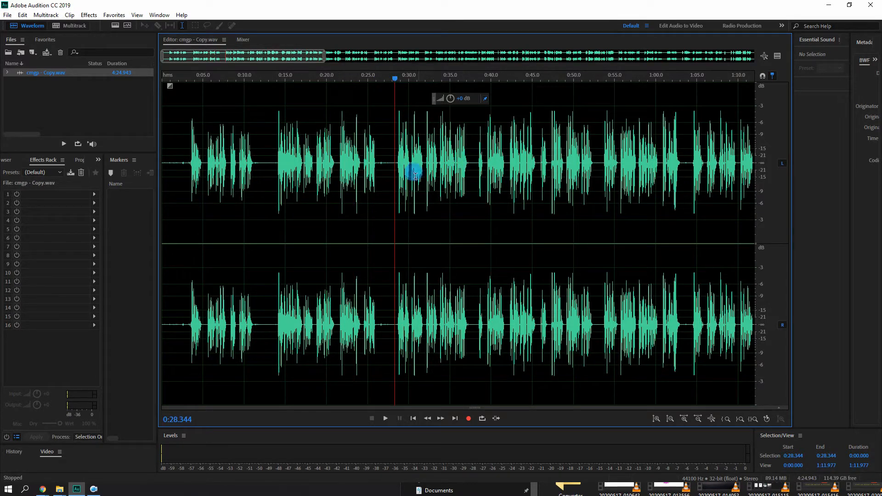
Survey the waveform of the whole recording and examine the pauses near 0:12 and 0:27.
scroll(429, 164, down, 5)
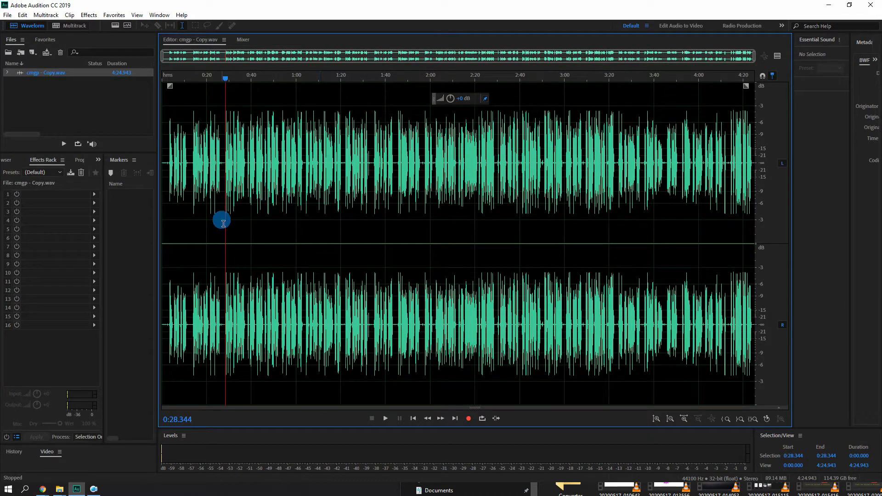
scroll(236, 163, up, 5)
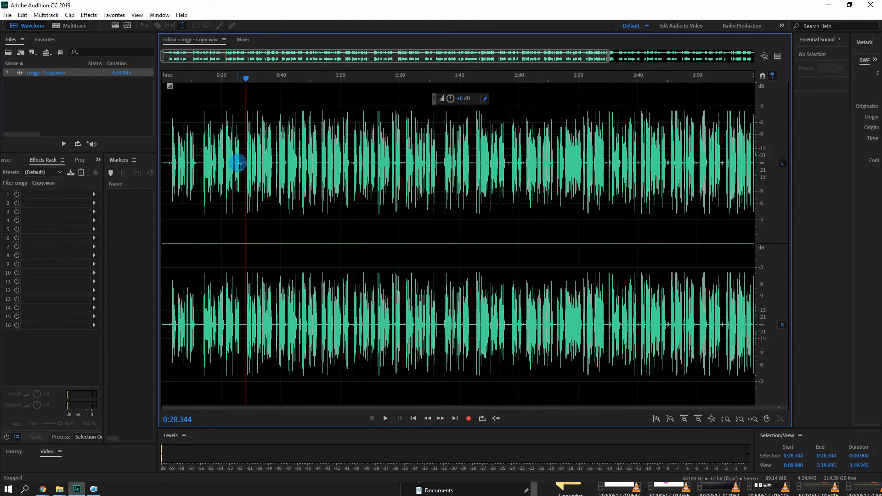
drag(272, 158, 282, 170)
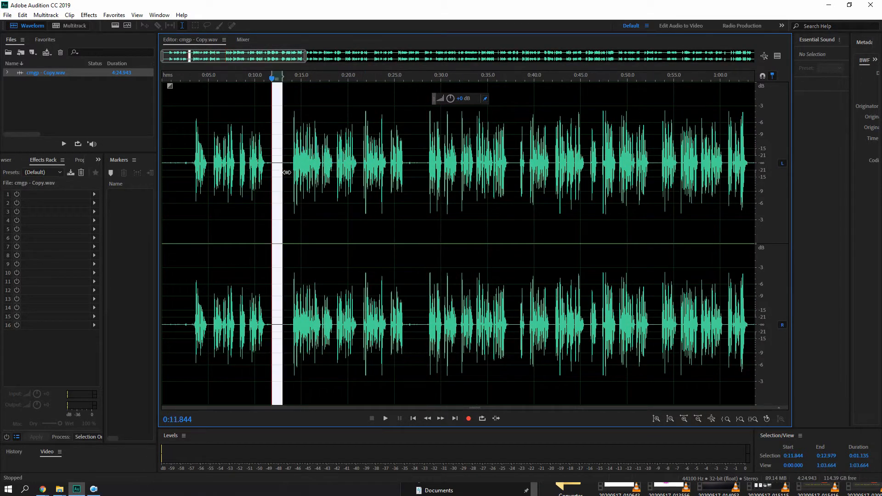
click(292, 173)
drag(409, 168, 426, 169)
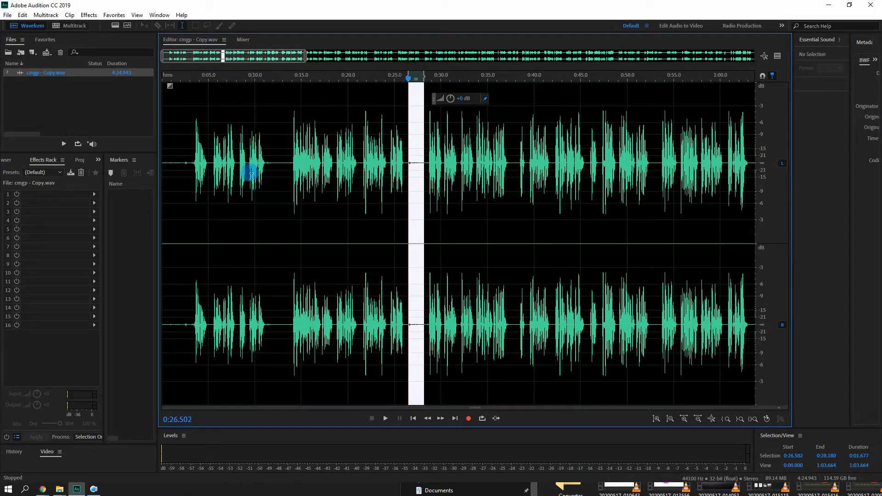
drag(270, 168, 286, 172)
click(227, 173)
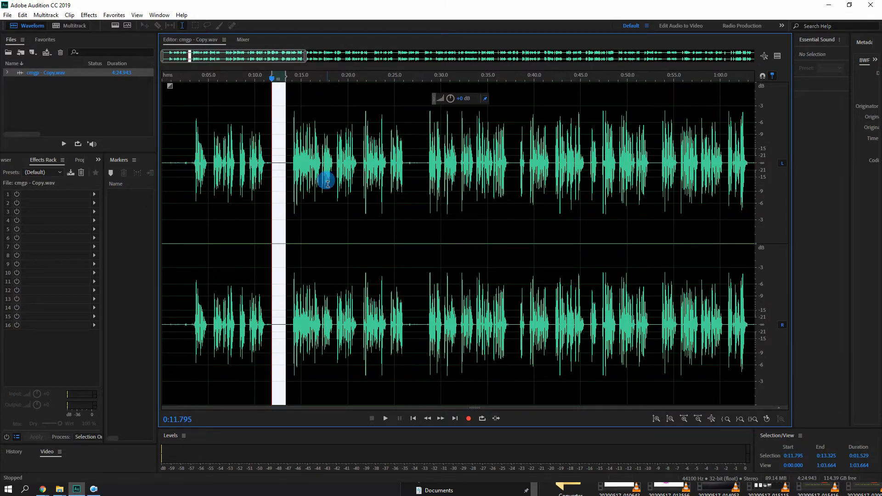
click(240, 193)
click(244, 197)
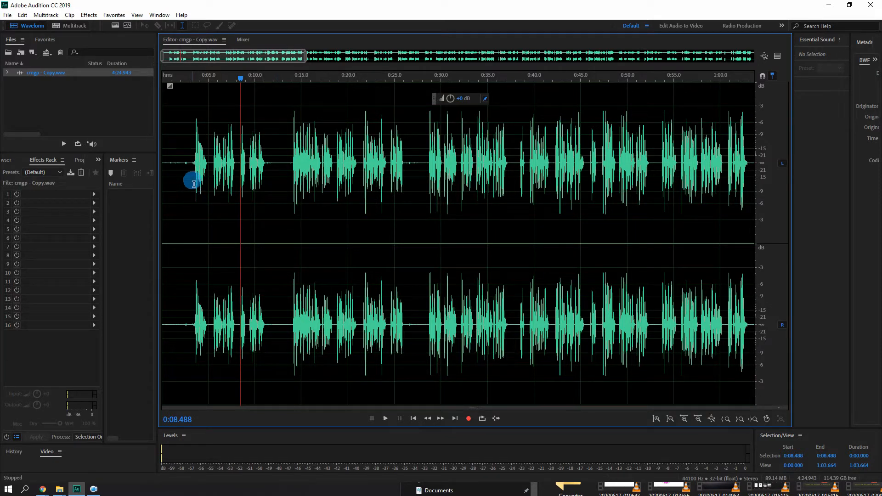
click(268, 175)
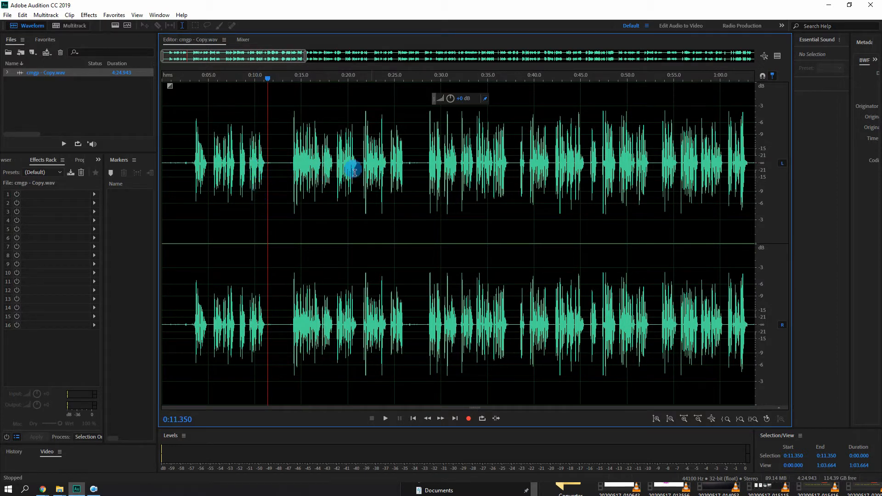
Inspect the end of the first spoken passage up close and play its final burst from about 0:10.4.
scroll(275, 167, up, 4)
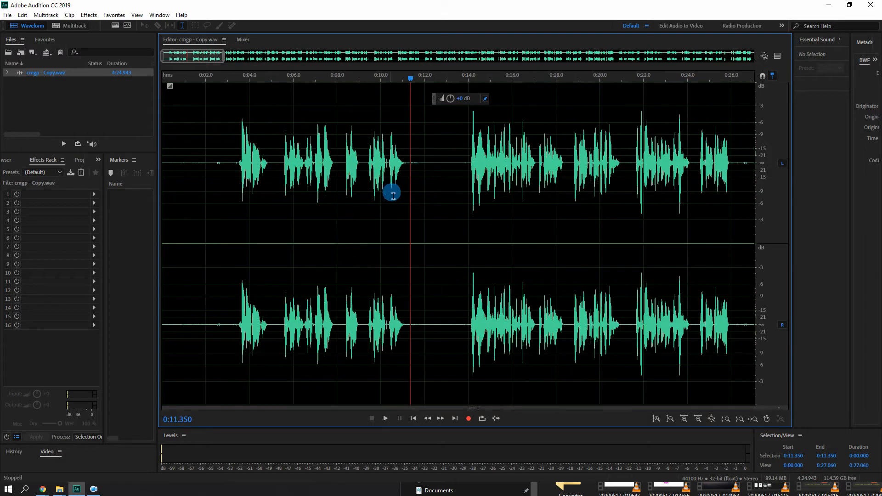
click(388, 166)
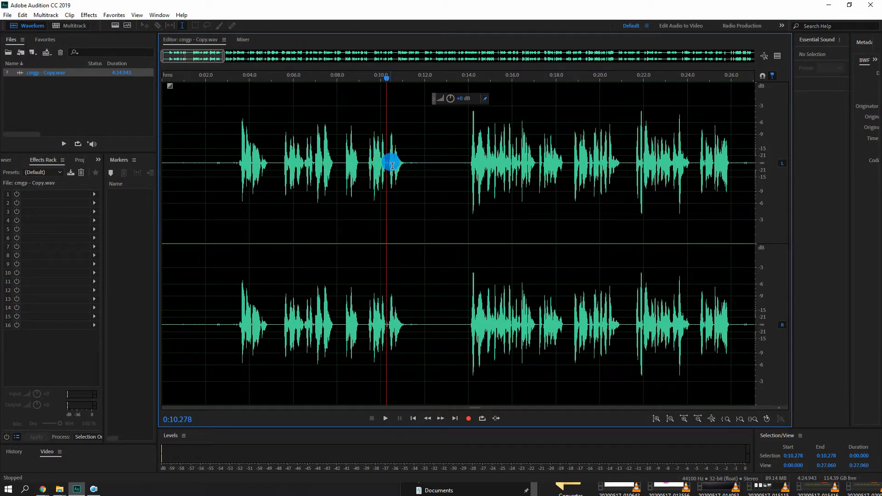
drag(390, 166, 408, 166)
click(390, 170)
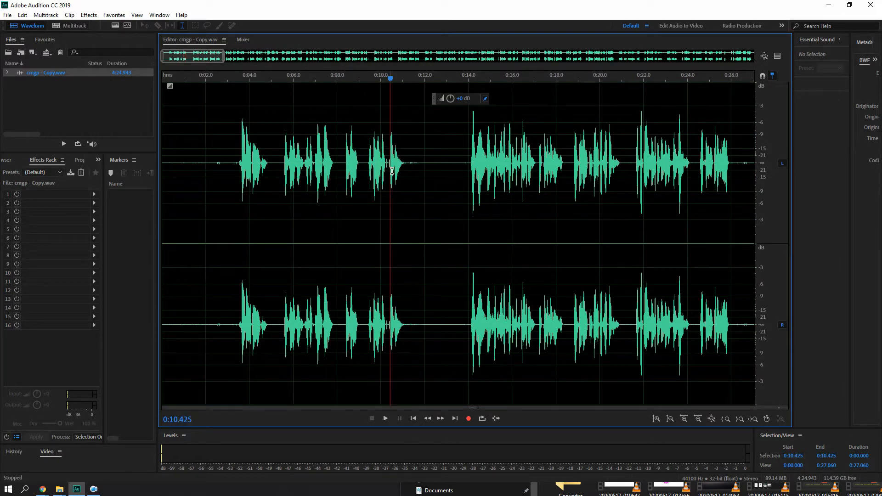
key(space)
key(space)
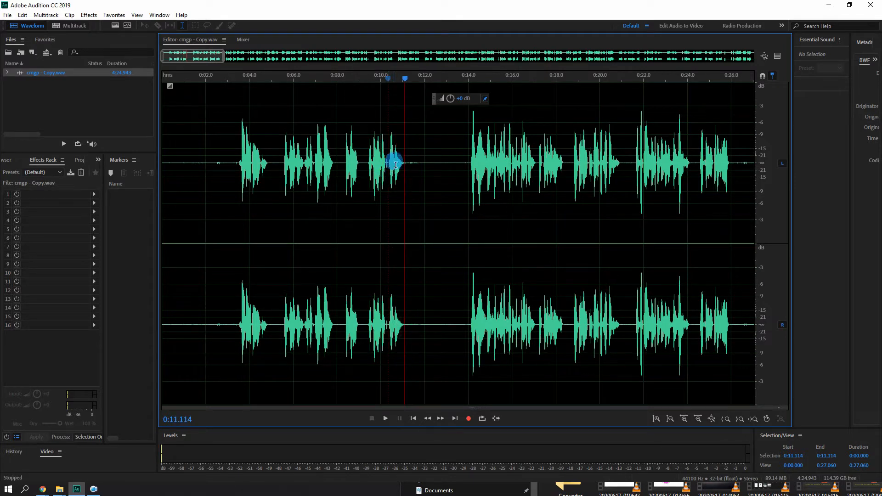
drag(390, 164, 412, 173)
click(389, 171)
click(385, 169)
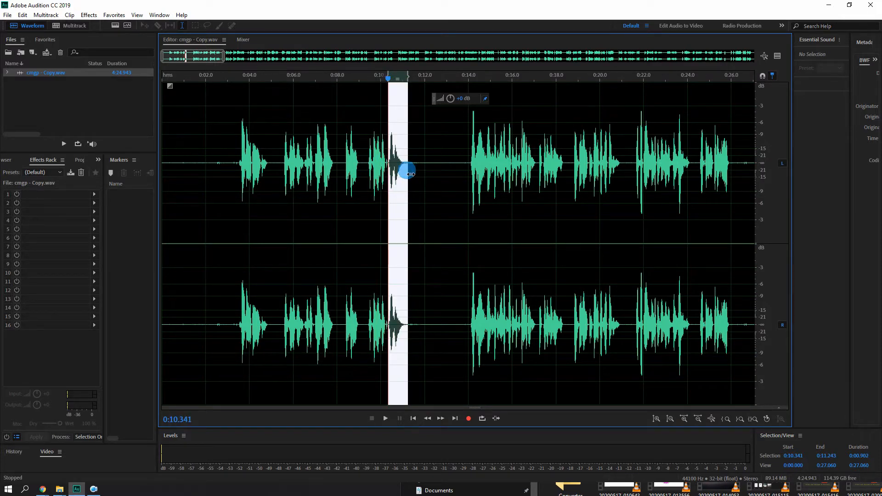
click(367, 181)
Examine where the pause after the first spoken passage begins and ends, between about 0:11 and 0:14.
drag(387, 162, 455, 169)
click(423, 163)
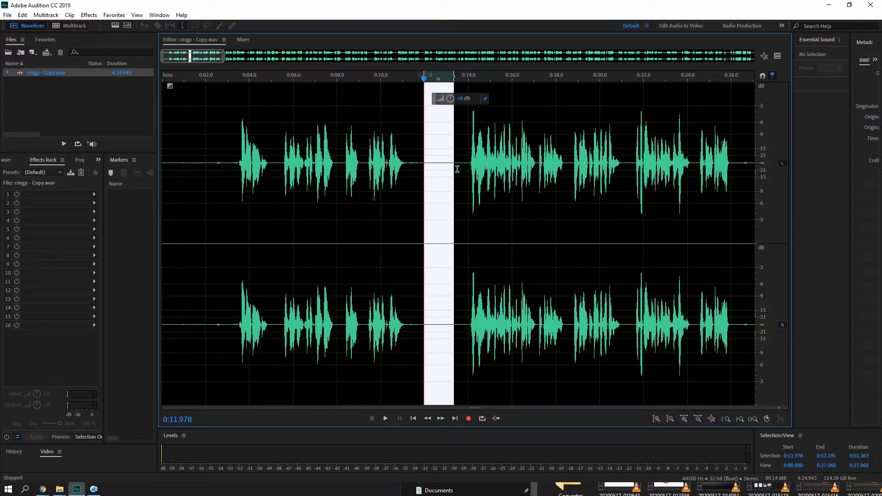
click(398, 168)
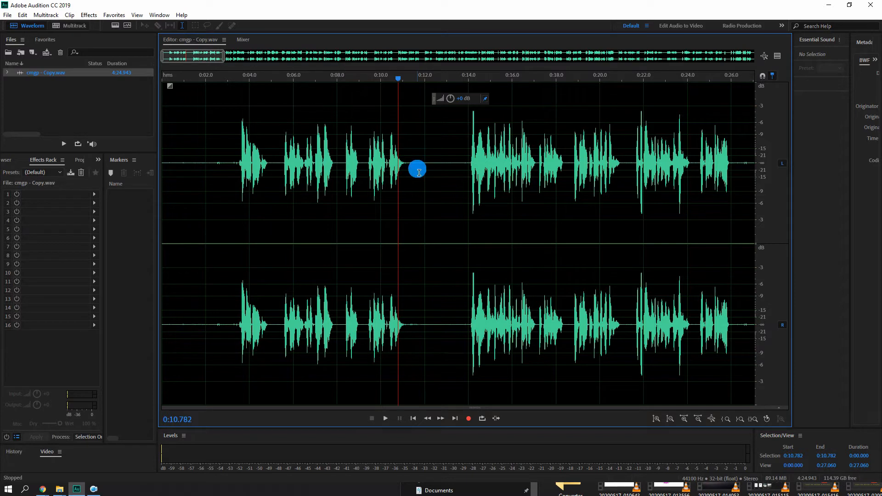
drag(390, 162, 421, 173)
click(378, 168)
click(380, 171)
click(398, 173)
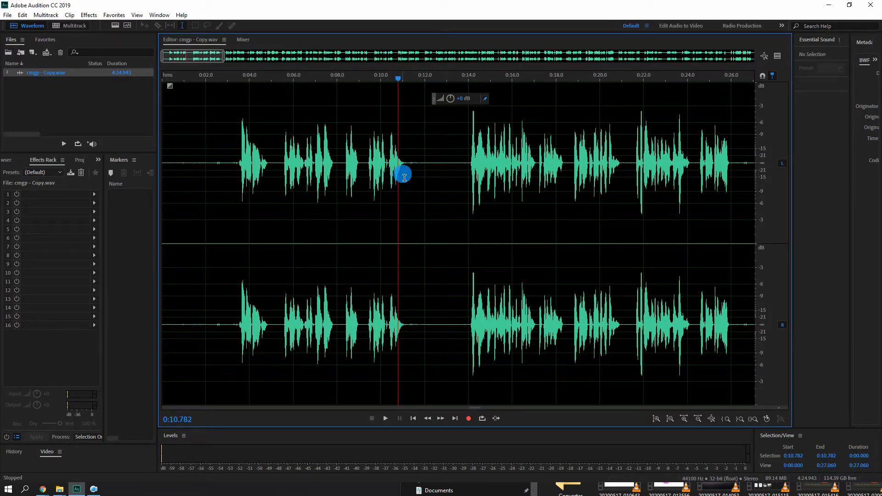
drag(401, 170, 467, 163)
click(382, 171)
click(401, 169)
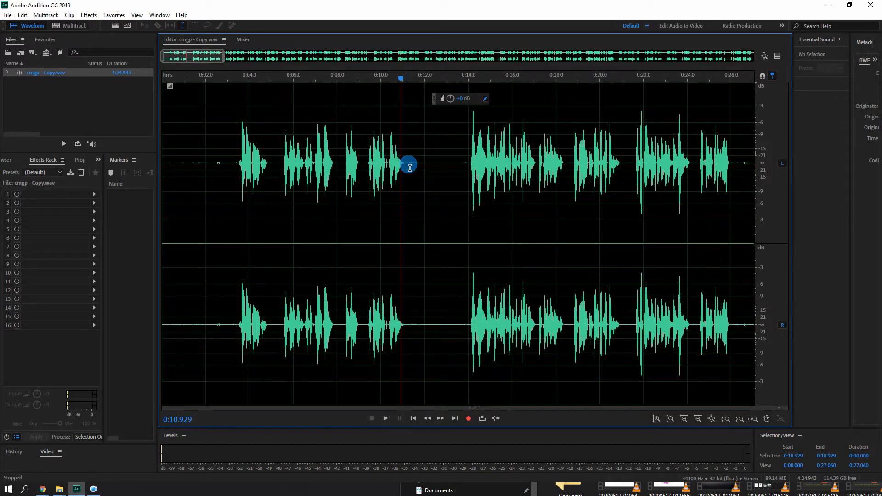
drag(405, 168, 464, 178)
click(422, 175)
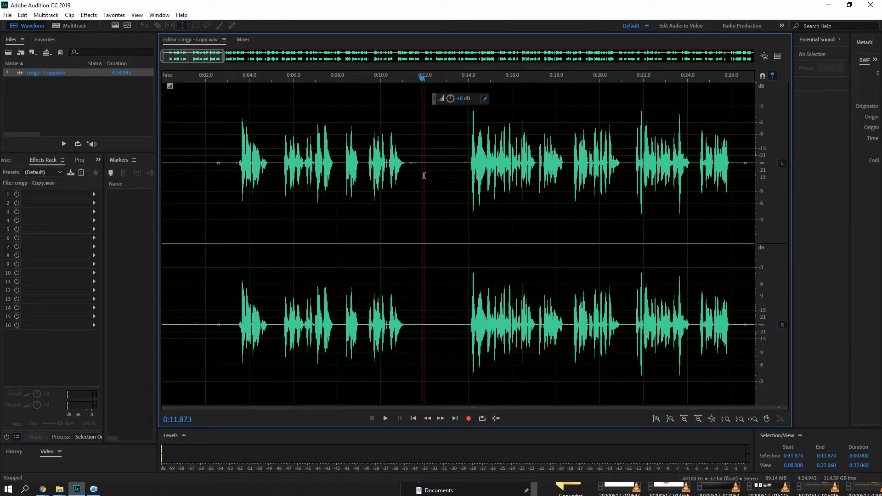
drag(406, 171, 463, 170)
click(431, 176)
click(409, 169)
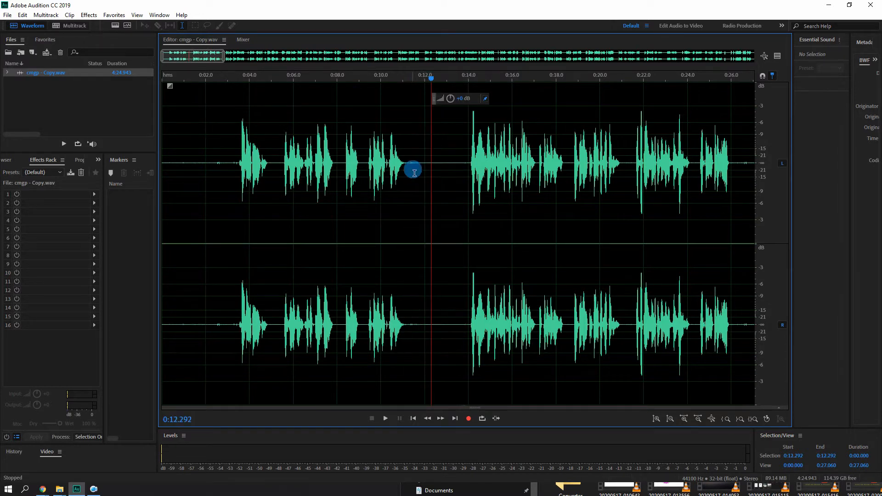
drag(410, 169, 467, 168)
click(450, 167)
drag(410, 167, 471, 169)
click(392, 171)
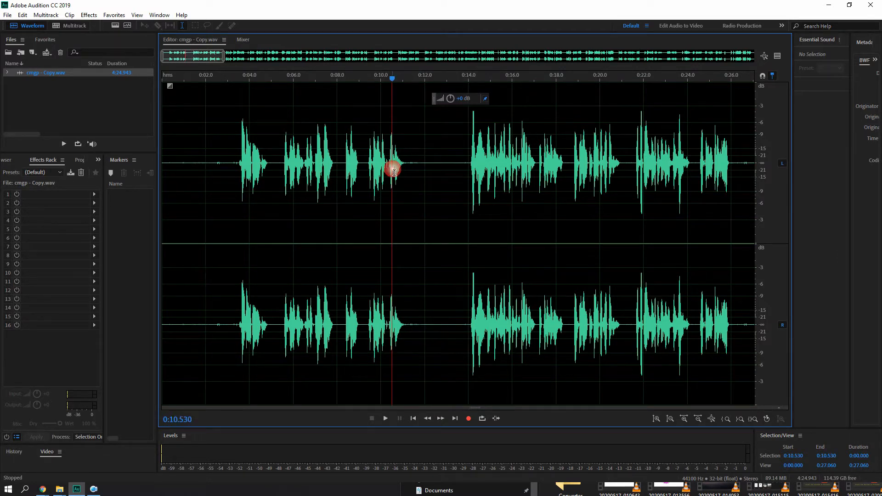
Compare the pauses near 0:12 and 0:27 with the silence at the very start of the recording.
scroll(394, 173, down, 2)
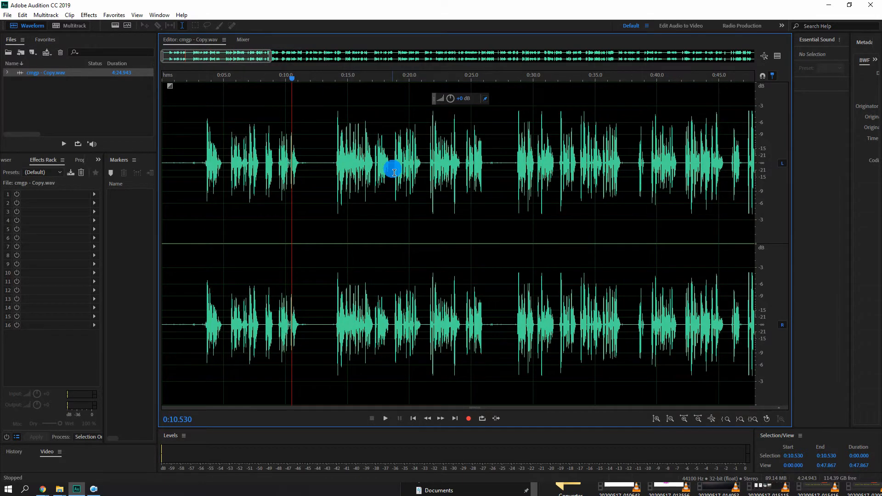
scroll(394, 173, up, 3)
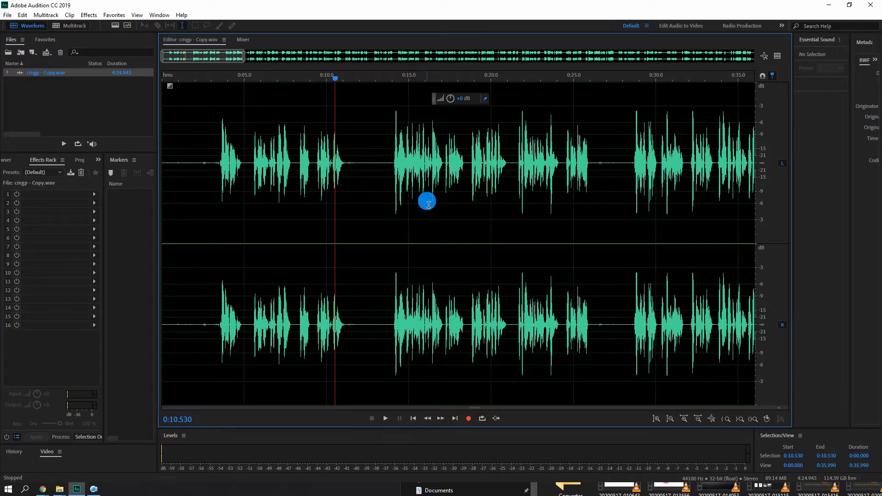
drag(335, 168, 395, 179)
click(335, 185)
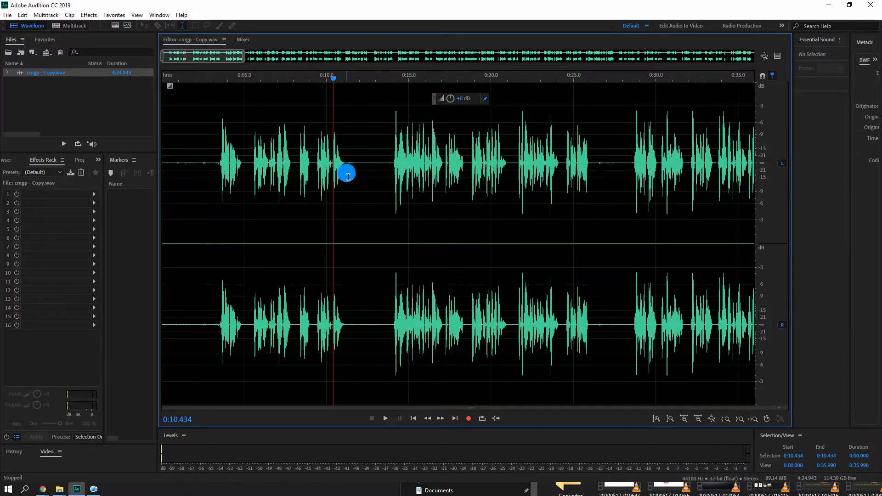
scroll(348, 176, down, 1)
scroll(347, 170, down, 1)
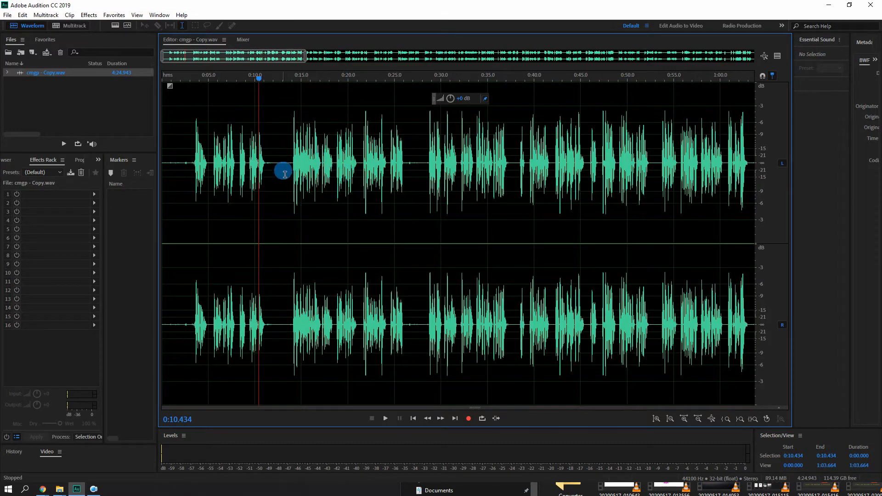
drag(274, 170, 281, 168)
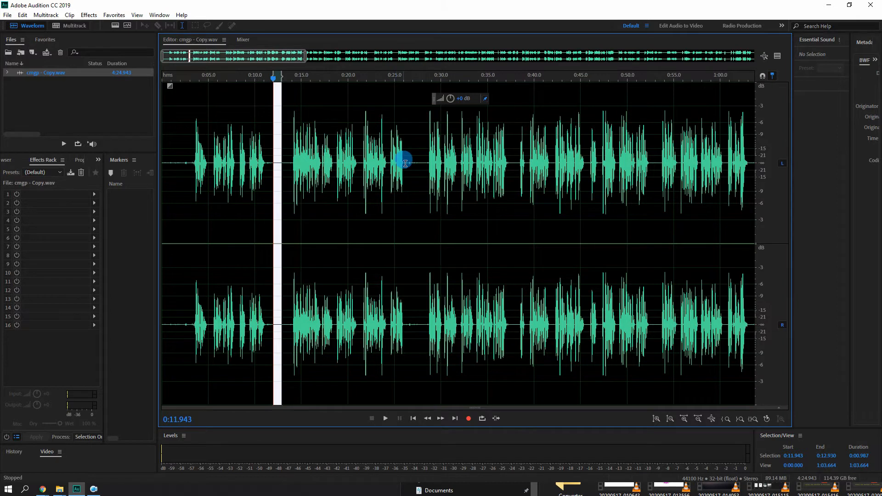
drag(405, 163, 422, 169)
click(276, 188)
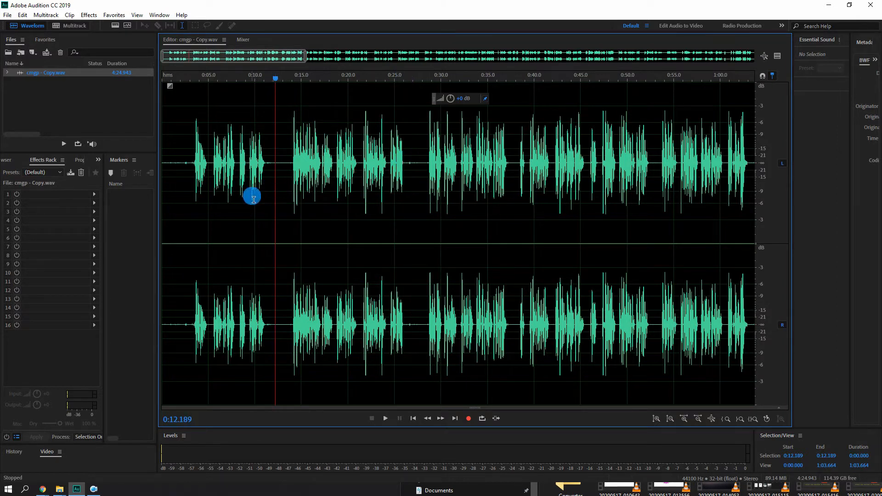
drag(269, 147, 285, 156)
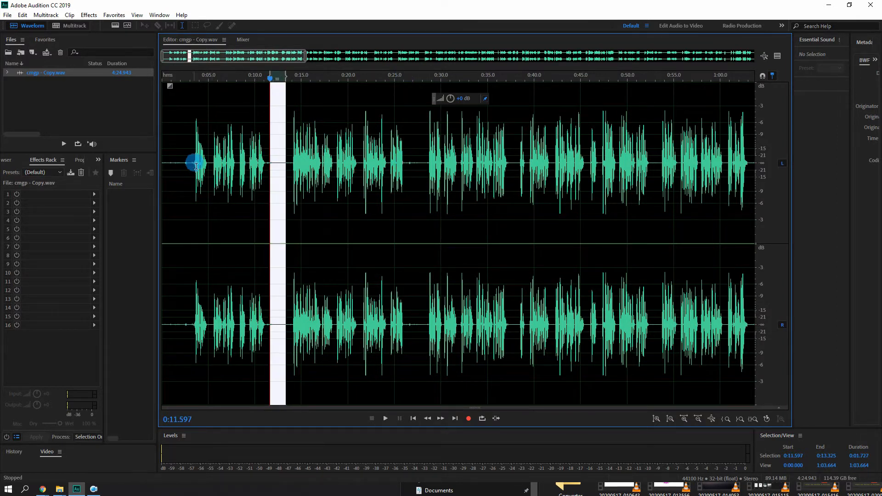
drag(194, 167, 161, 165)
click(260, 163)
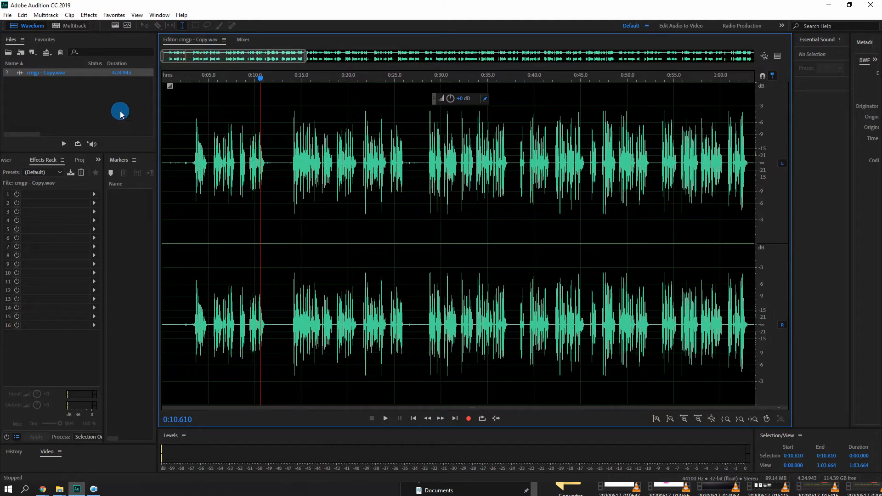
Check the diagnostics effects for Delete Silence and show the Diagnostics panel.
click(88, 15)
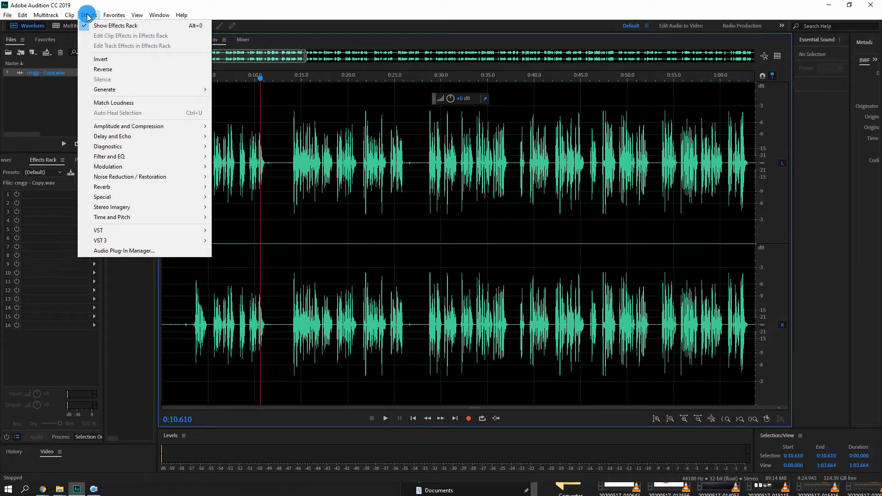
mouse_move(107, 150)
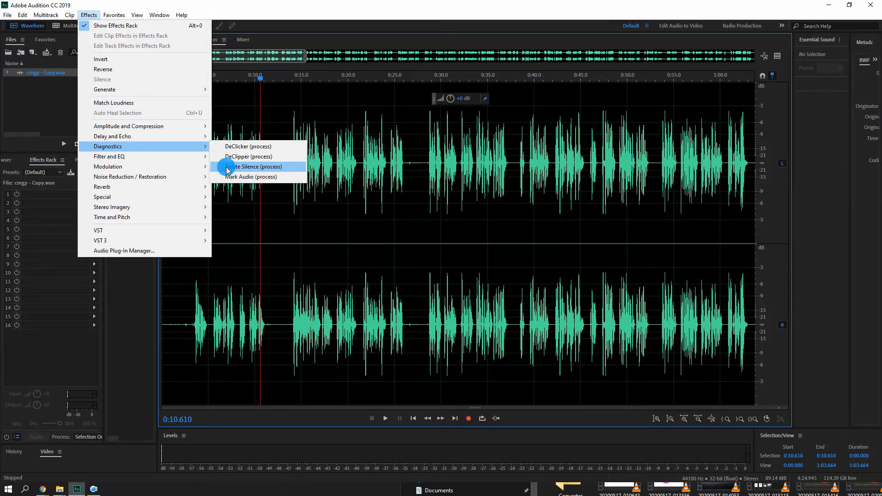
mouse_move(158, 17)
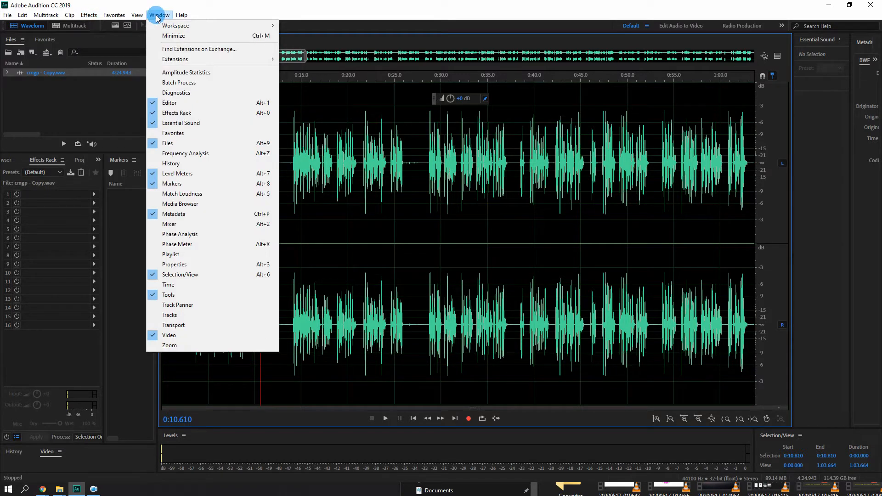
click(183, 95)
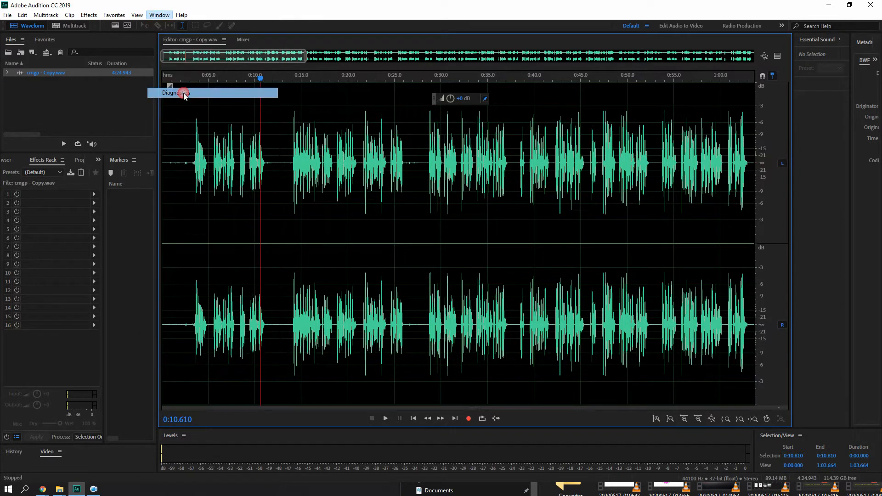
Choose Delete Silence as the diagnostics effect and widen the Diagnostics panel.
click(88, 16)
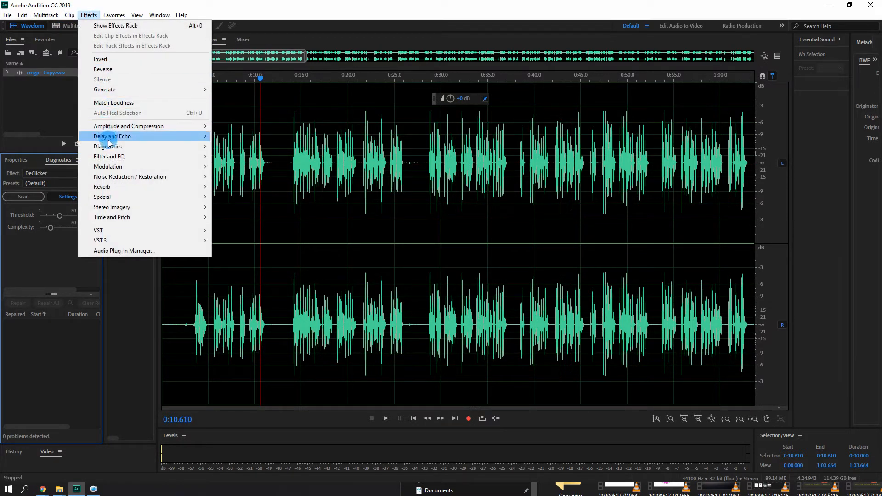
click(236, 156)
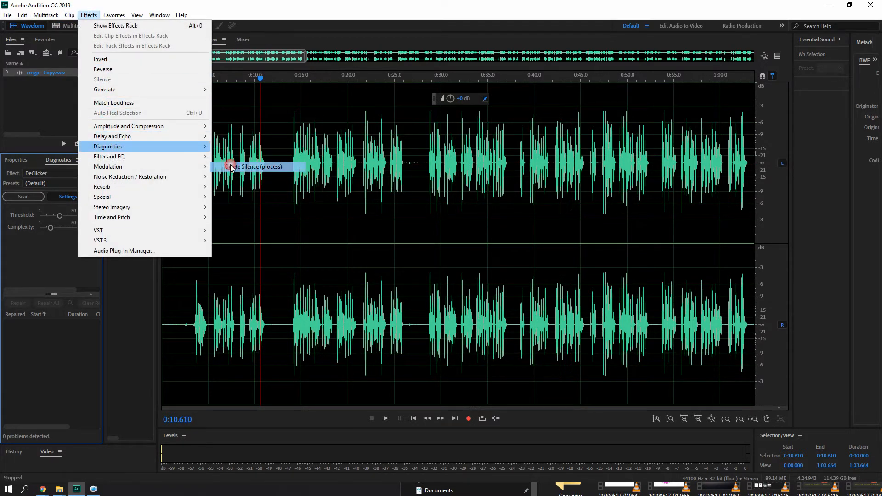
click(62, 174)
click(43, 208)
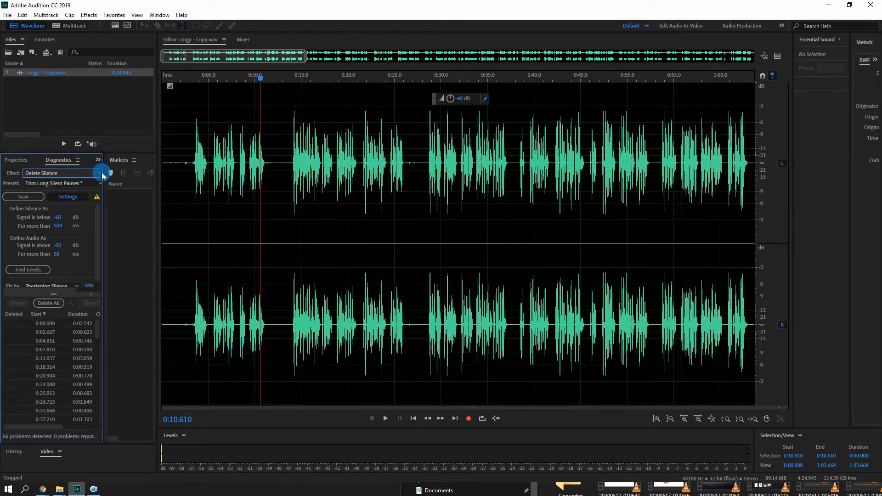
drag(107, 176, 134, 175)
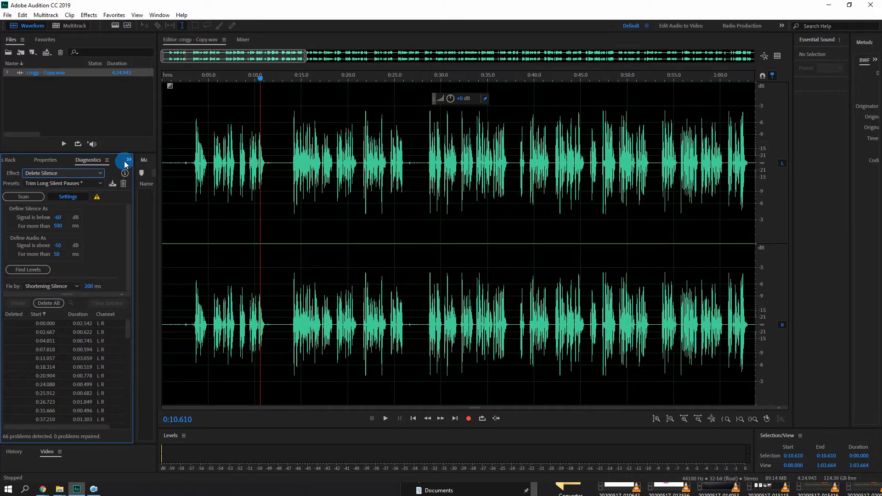
Close the Diagnostics panel and bring it back by starting the Delete Silence process.
click(107, 161)
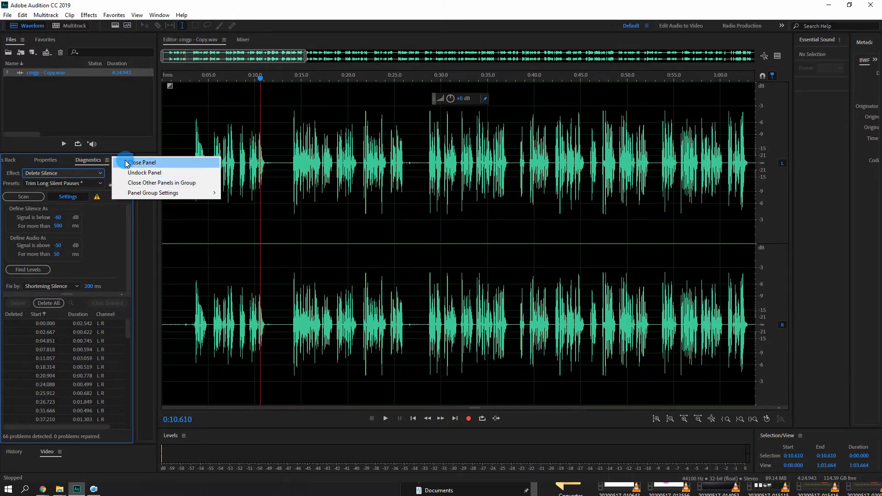
click(121, 163)
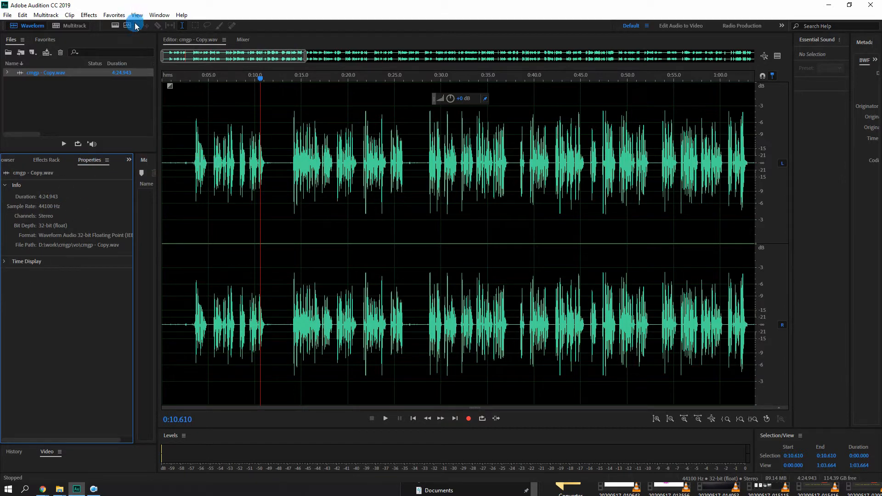
click(159, 15)
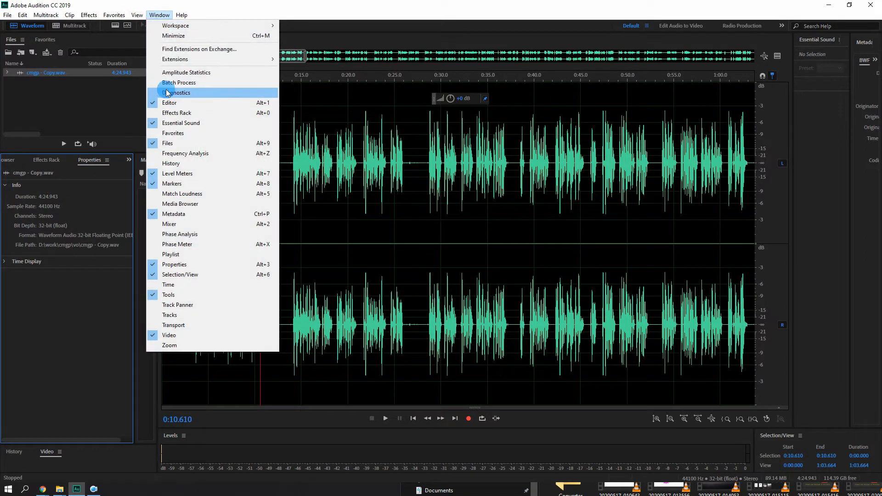
click(89, 15)
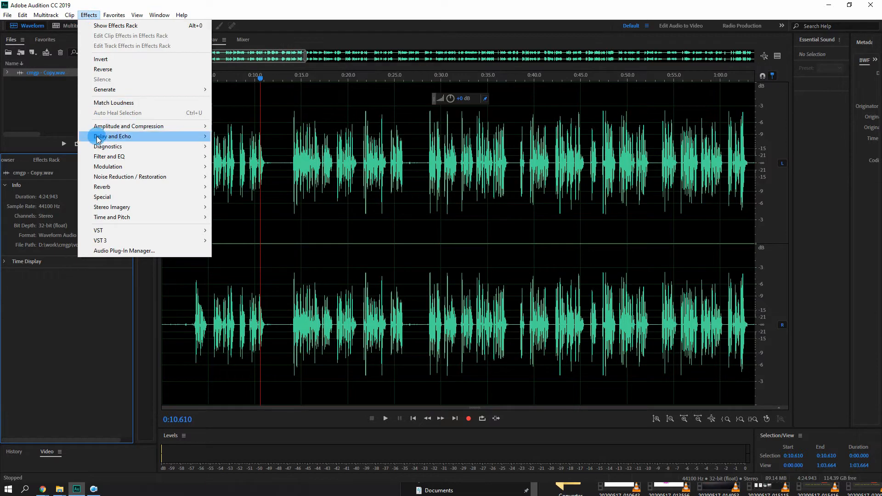
mouse_move(115, 146)
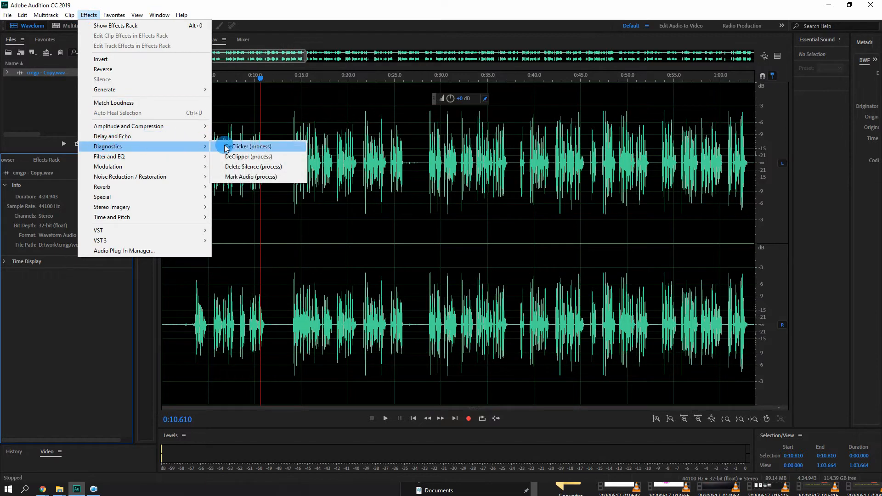
click(248, 171)
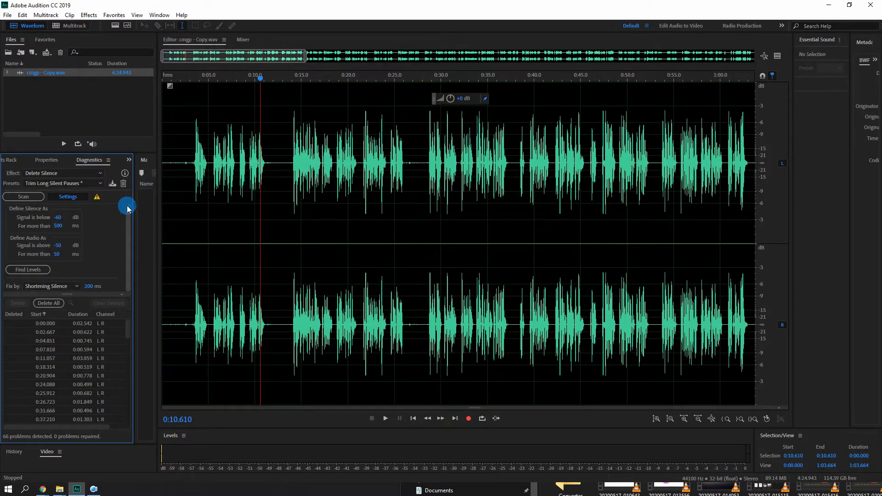
Widen the Diagnostics panel further and keep Delete Silence as its effect.
drag(138, 207, 197, 205)
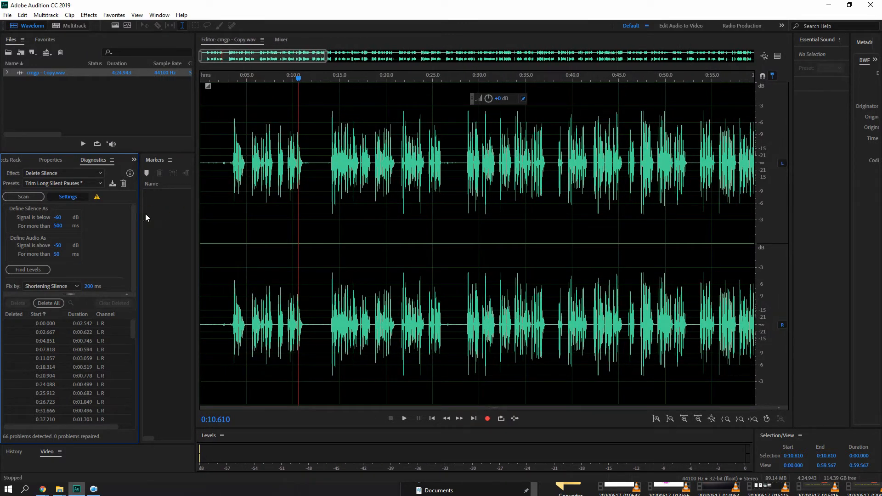
drag(138, 216, 168, 211)
click(54, 175)
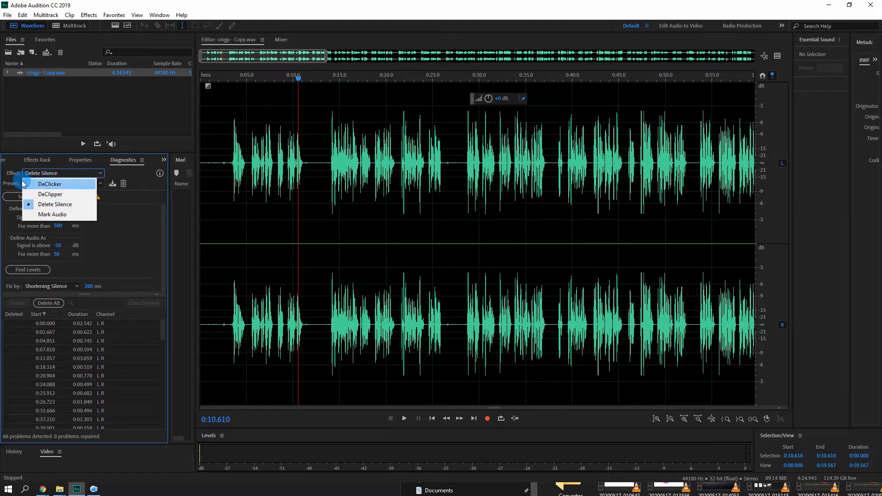
click(70, 209)
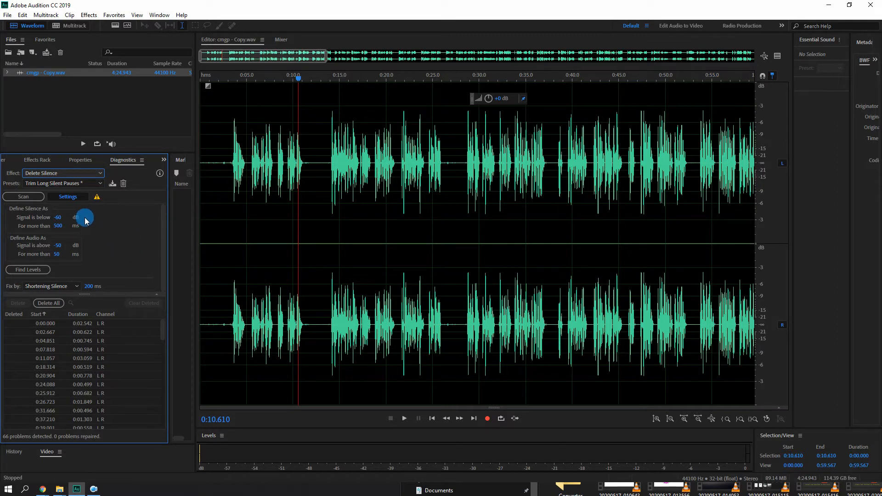
Review the Delete Silence settings that define the levels and durations of silence and audio.
click(64, 199)
click(67, 198)
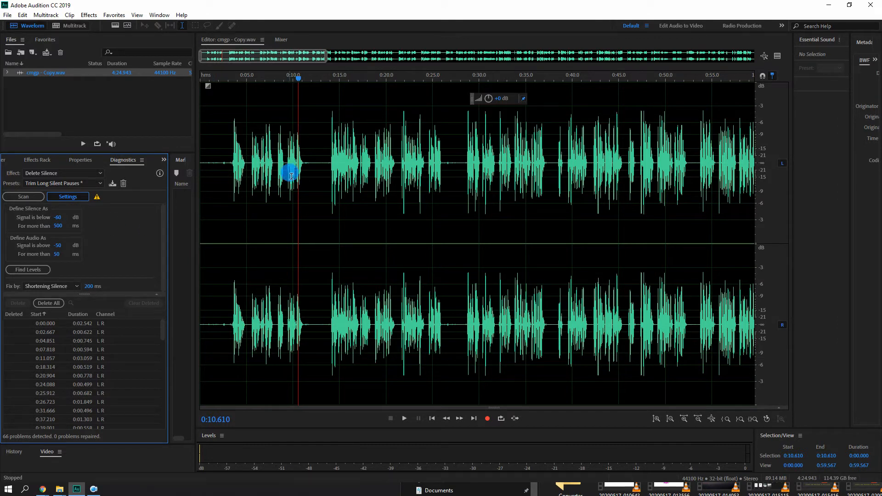
click(61, 218)
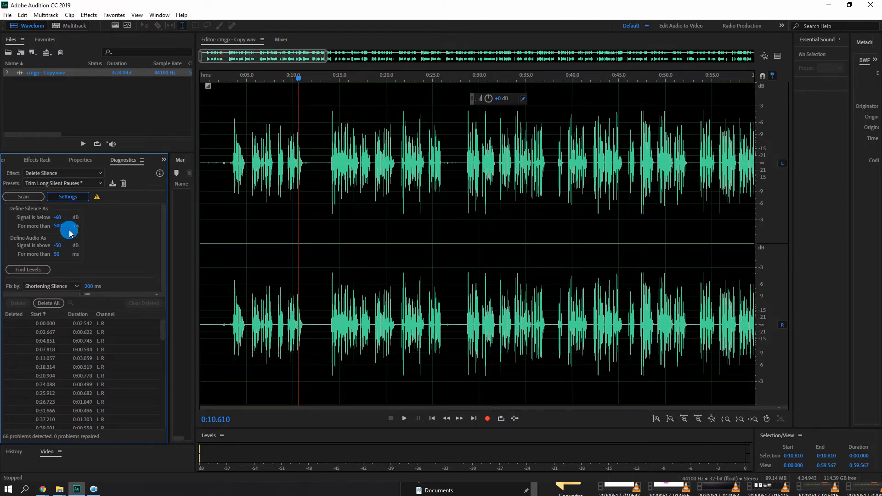
click(63, 231)
click(63, 219)
click(62, 220)
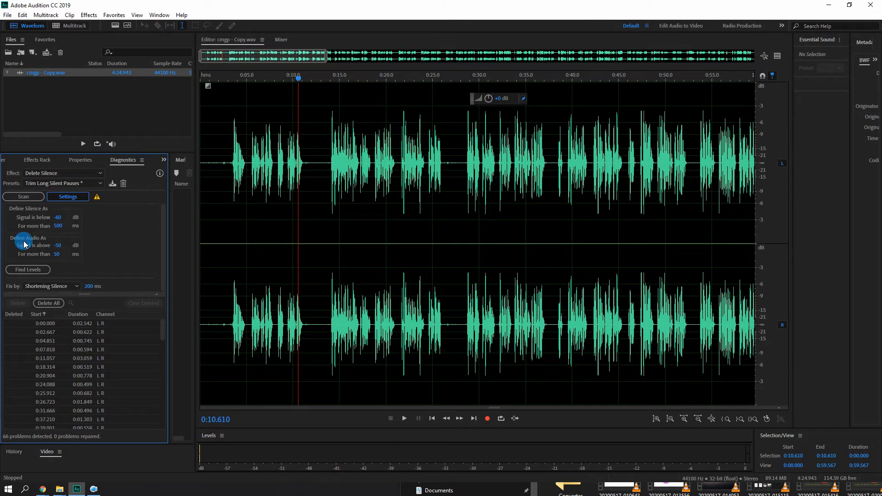
click(61, 255)
Load the (Default) preset for Delete Silence and scan the recording.
click(80, 177)
click(80, 176)
click(80, 183)
click(74, 196)
click(60, 228)
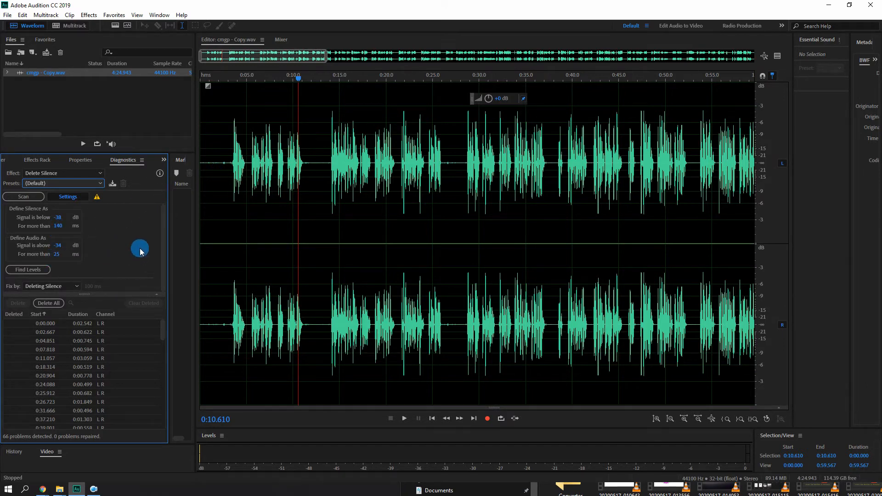
click(39, 199)
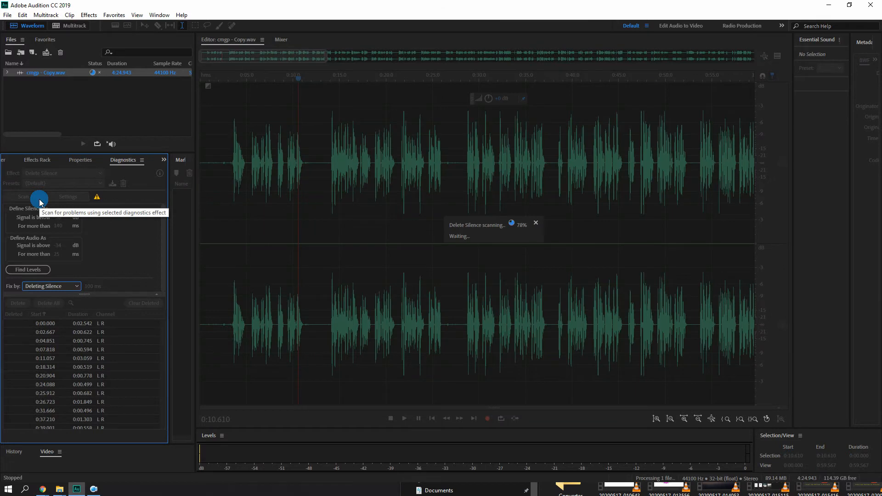
Highlight the detected silences one after another in the waveform, from the recording's start to the one at 0:18.294.
click(45, 324)
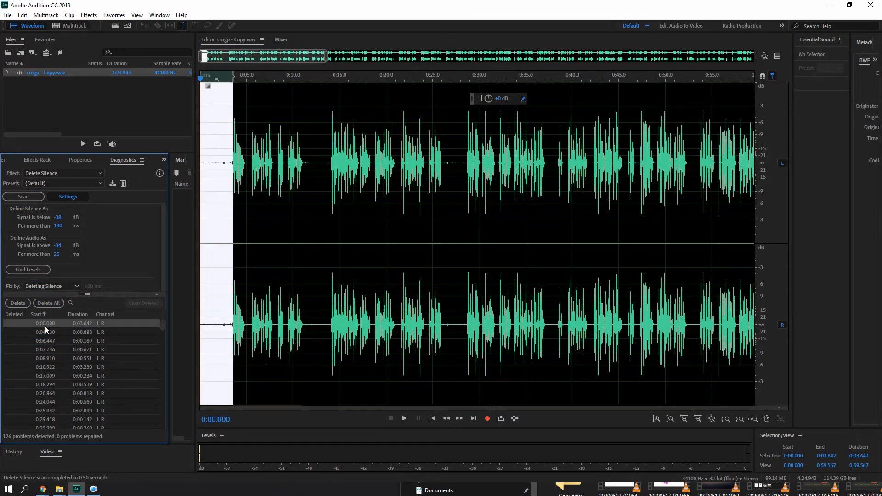
click(45, 332)
click(46, 341)
click(46, 349)
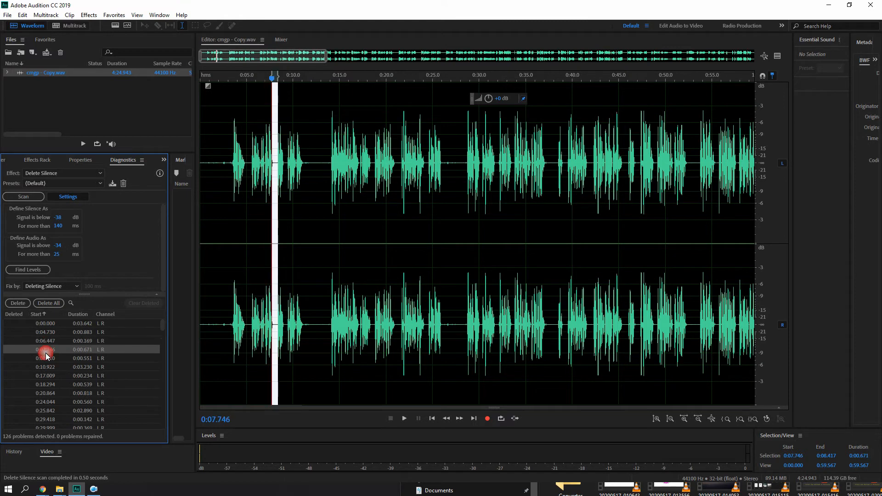
click(46, 366)
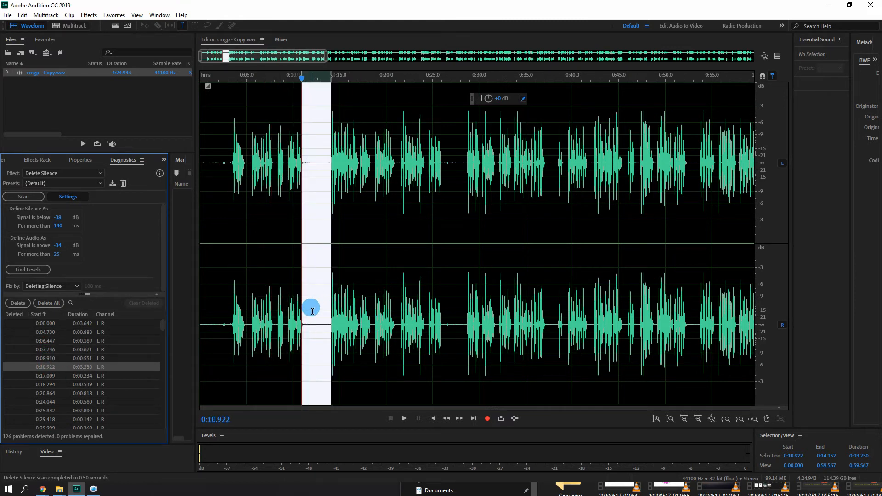
click(89, 376)
click(87, 384)
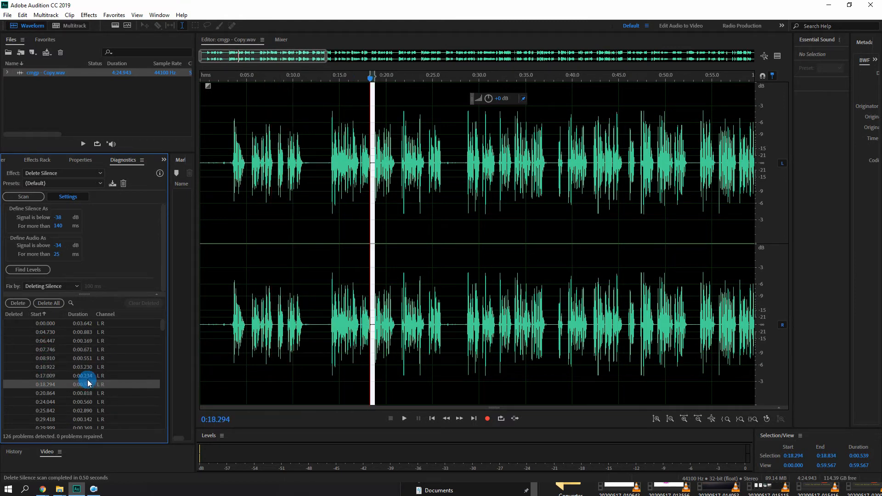
Go back through the detected silences to the first one, and step forward again to the long pause at 0:10.922.
click(90, 376)
click(99, 367)
click(98, 358)
click(97, 349)
click(98, 341)
click(100, 332)
click(101, 324)
key(Down)
key(Down)
key(Down)
key(Down)
key(Down)
Load the Trim Long Silent Pauses preset for Delete Silence.
click(72, 268)
click(58, 218)
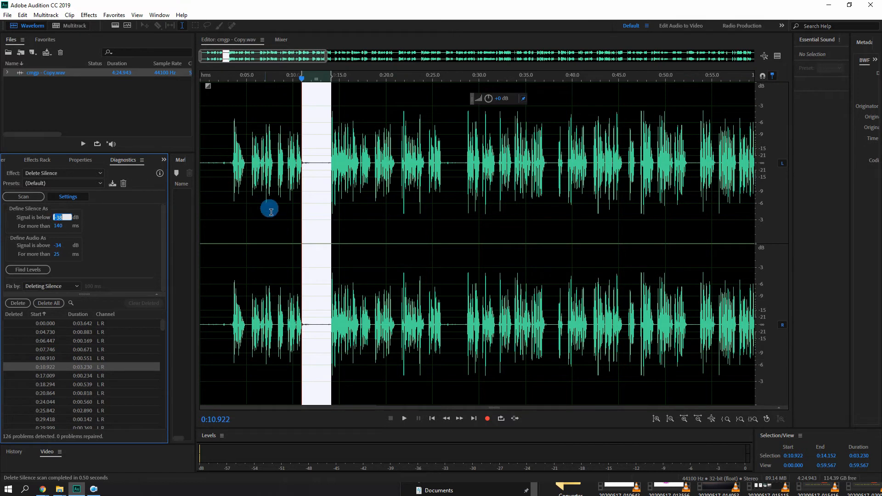
click(63, 172)
click(63, 173)
click(61, 183)
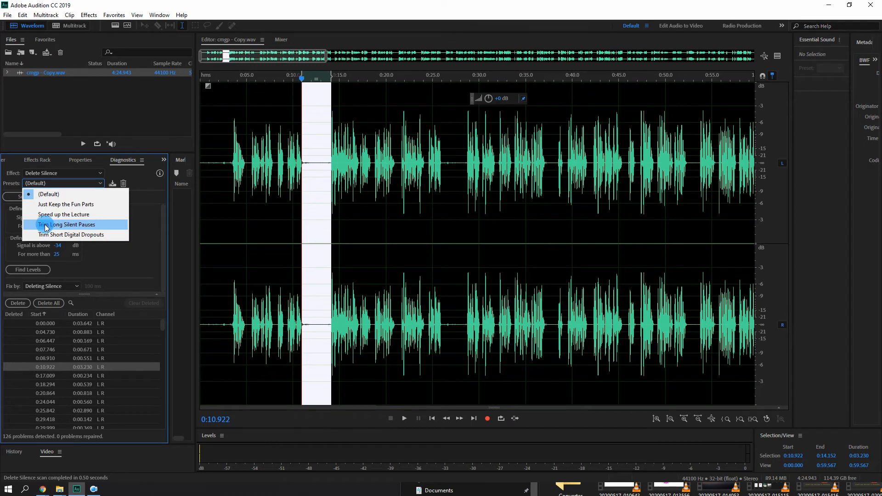
click(86, 227)
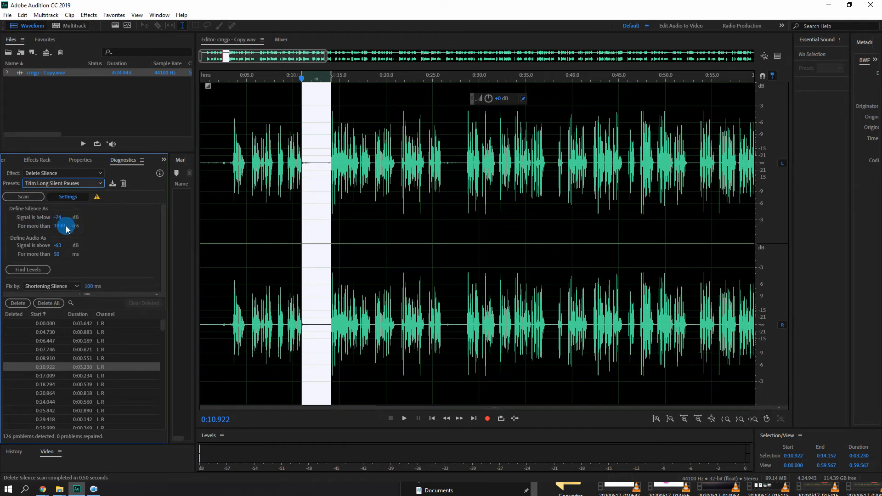
Define silence as a signal below -60 dB for more than 500 ms, and audio as a signal above -50 dB.
click(61, 218)
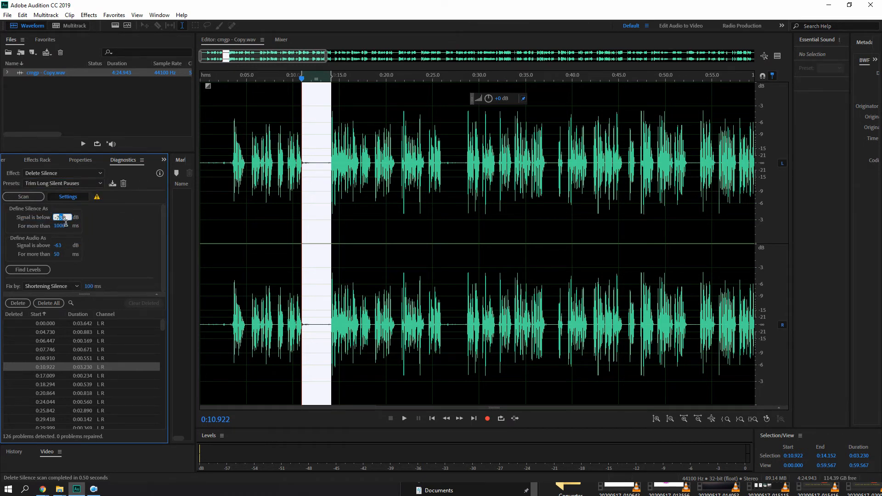
click(66, 219)
text(-60)
click(61, 249)
click(67, 245)
click(58, 219)
text(500)
click(63, 226)
Keep Shortening Silence as the fix method and scan the recording with the adjusted settings.
click(13, 289)
click(33, 286)
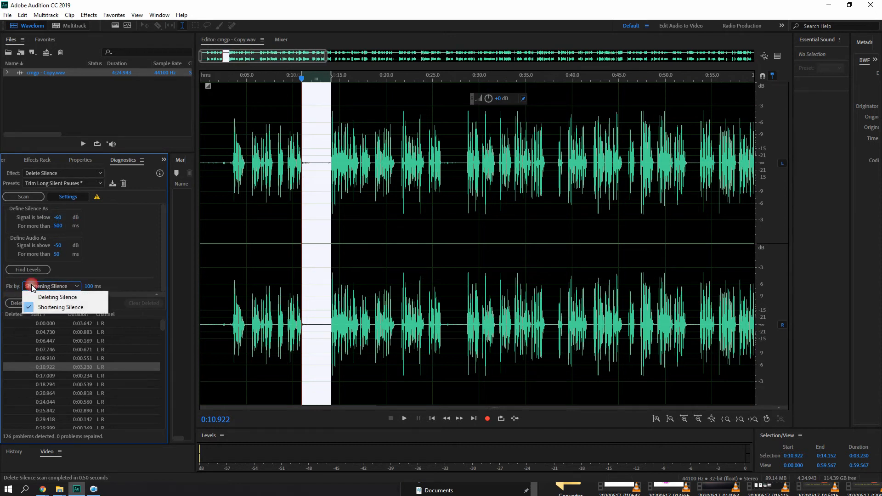
click(56, 310)
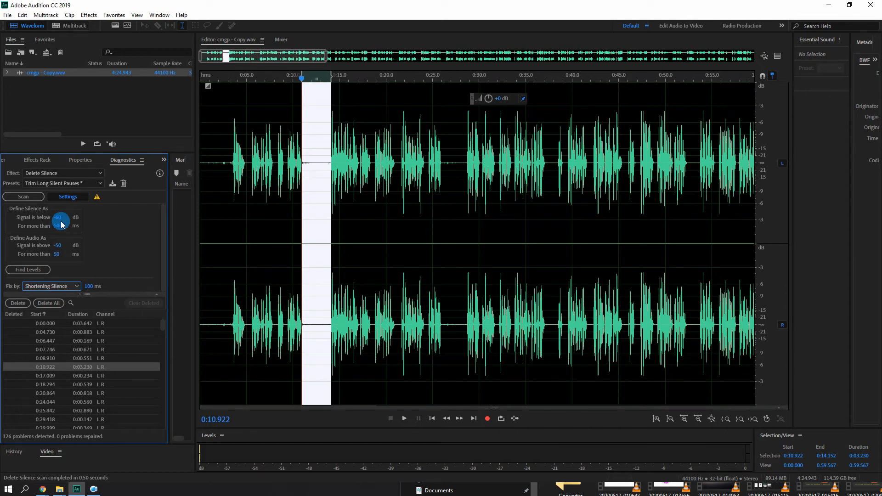
click(23, 197)
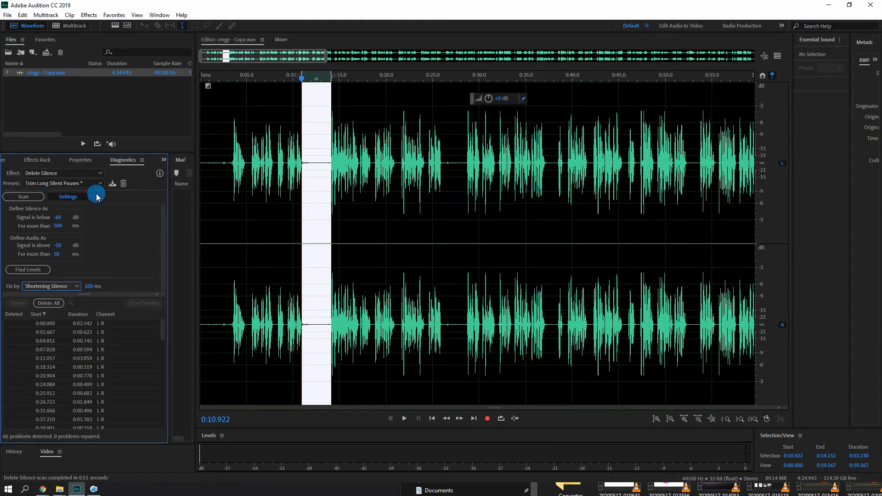
Try a minimum silence duration of 487 ms, set it back to 500 ms and rescan the recording.
drag(61, 229, 59, 229)
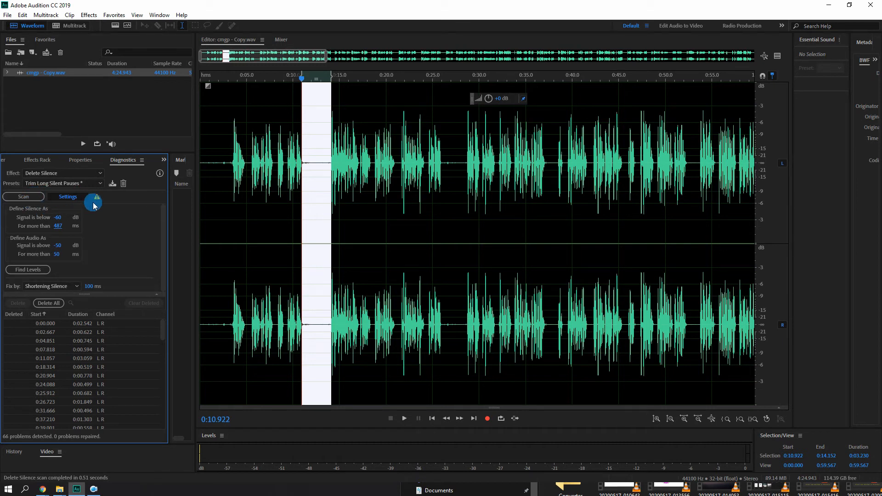
click(62, 227)
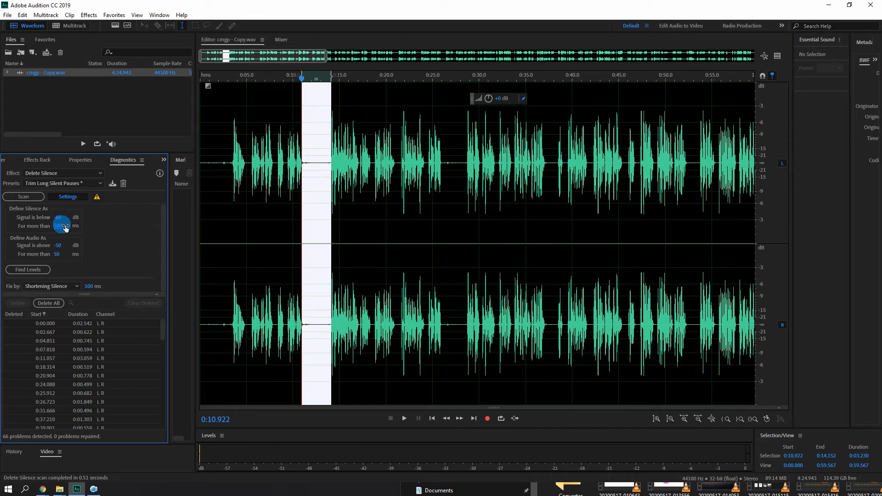
click(22, 198)
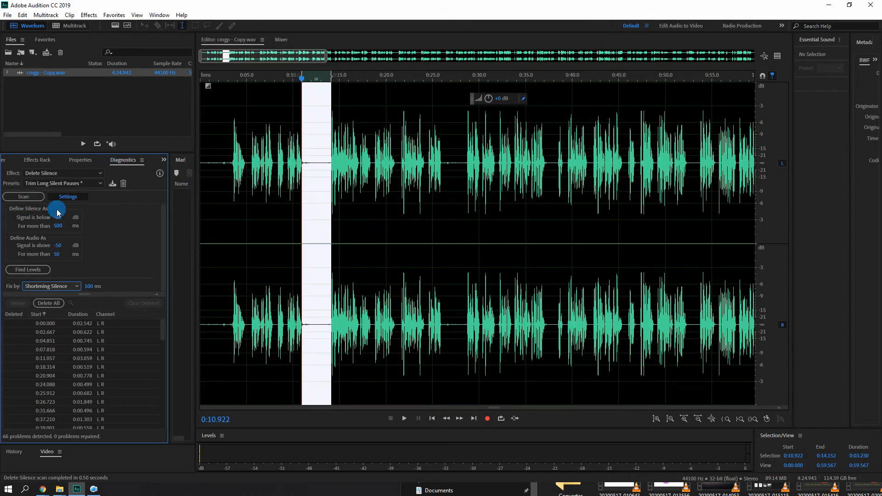
click(94, 201)
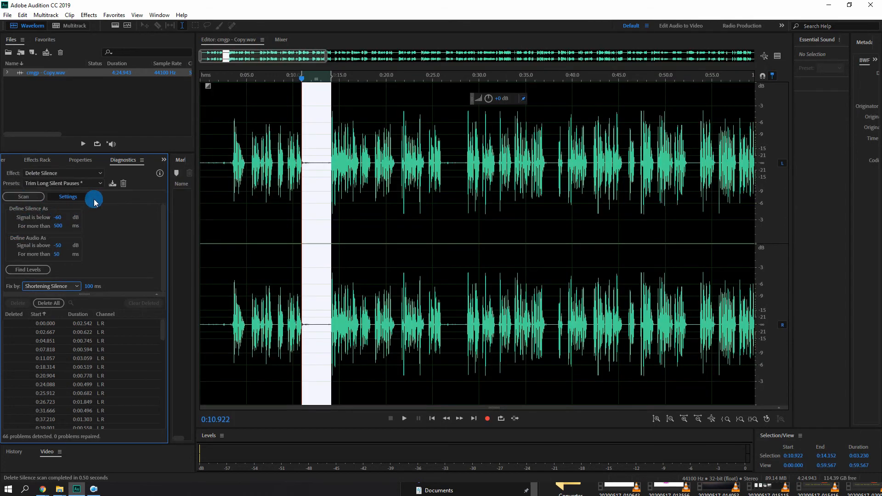
Highlight the silences from the new scan one by one, from the first to the one at 0:11.057.
click(53, 325)
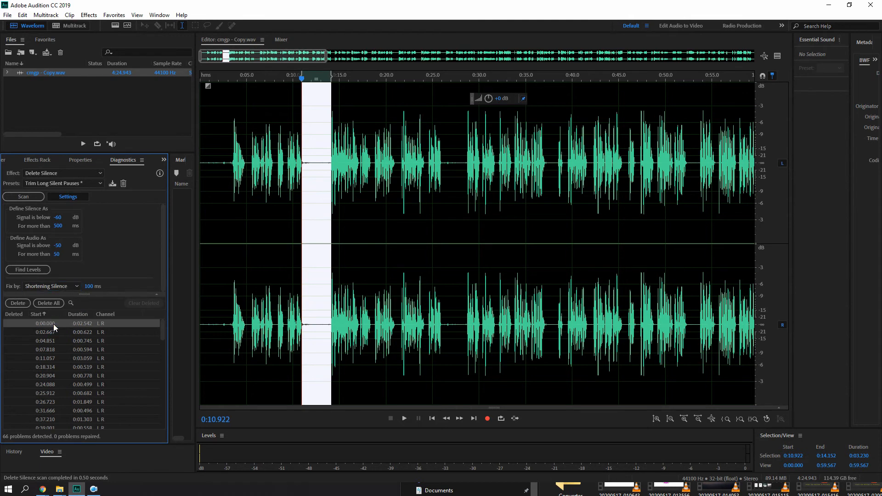
click(53, 332)
click(53, 341)
click(51, 350)
click(48, 358)
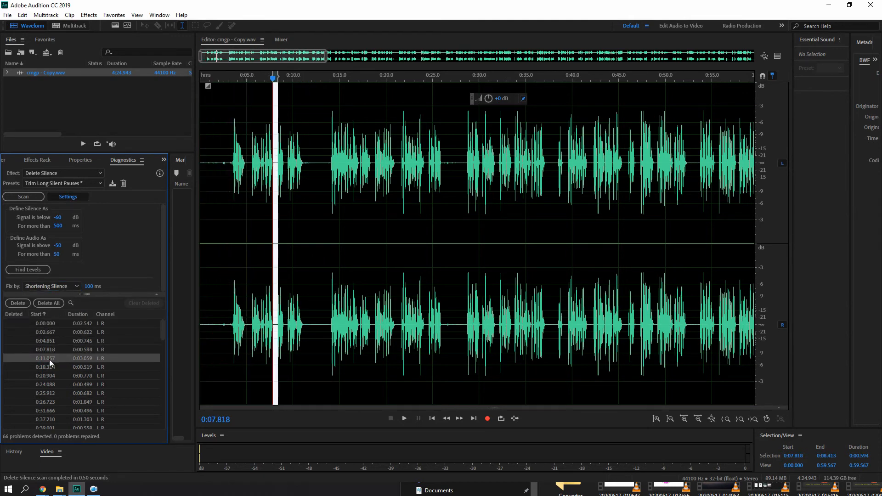
Highlight further detected silences one by one, from 0:18.314 to 0:52.309, and return to the one at 0:41.613.
click(51, 367)
click(52, 376)
click(51, 384)
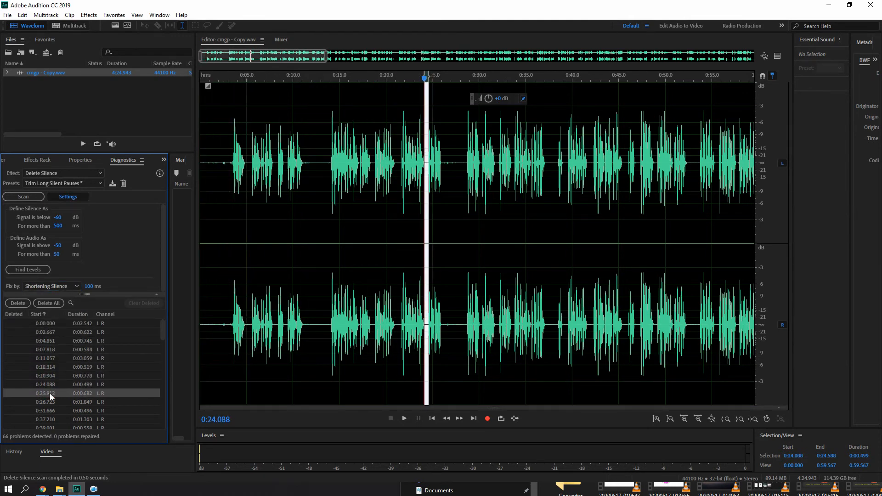
click(49, 393)
click(49, 402)
click(47, 419)
click(51, 412)
click(50, 419)
click(50, 425)
scroll(74, 402, down, 3)
click(82, 373)
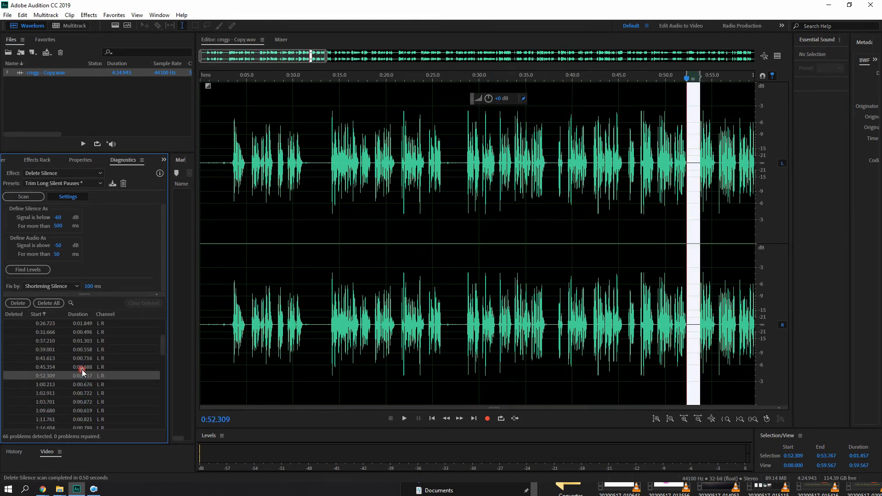
click(82, 359)
scroll(67, 374, up, 3)
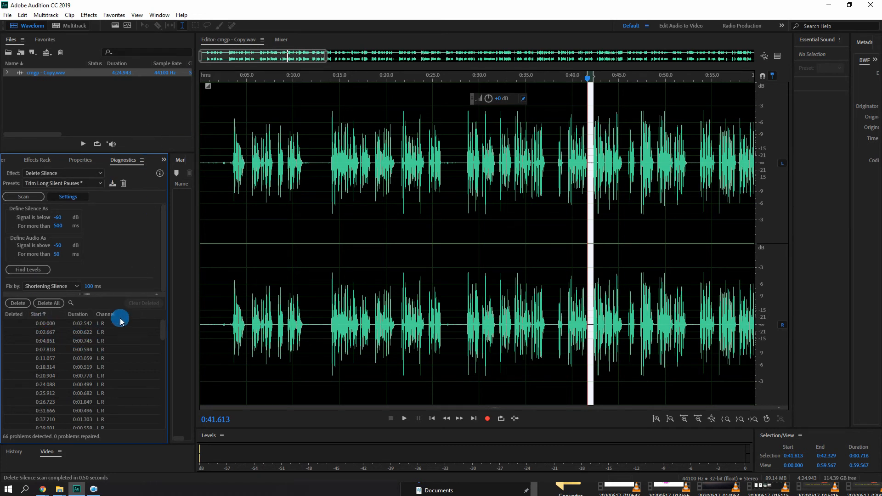
Shorten all detected silences to 100 ms and play back the result from about 0:00.5.
click(50, 304)
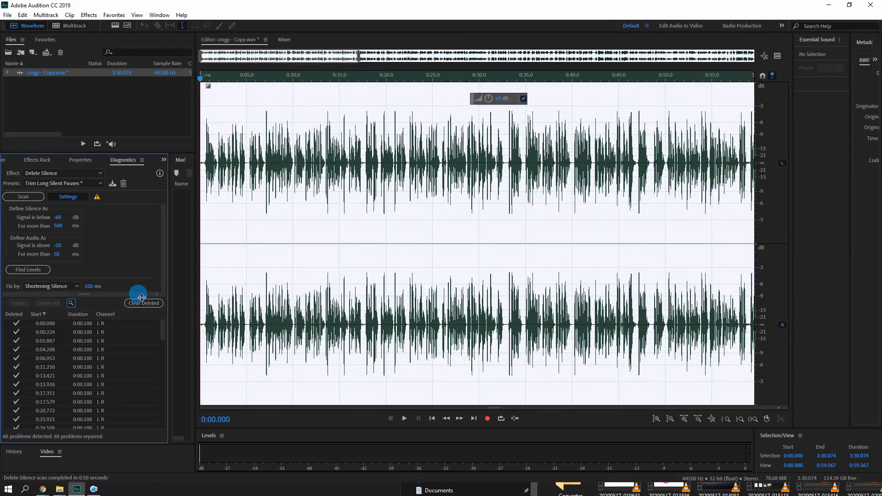
click(205, 318)
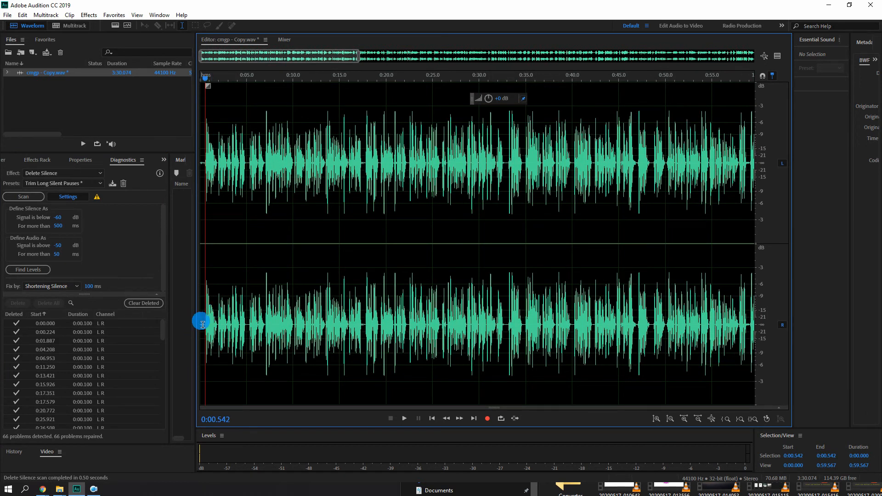
key(space)
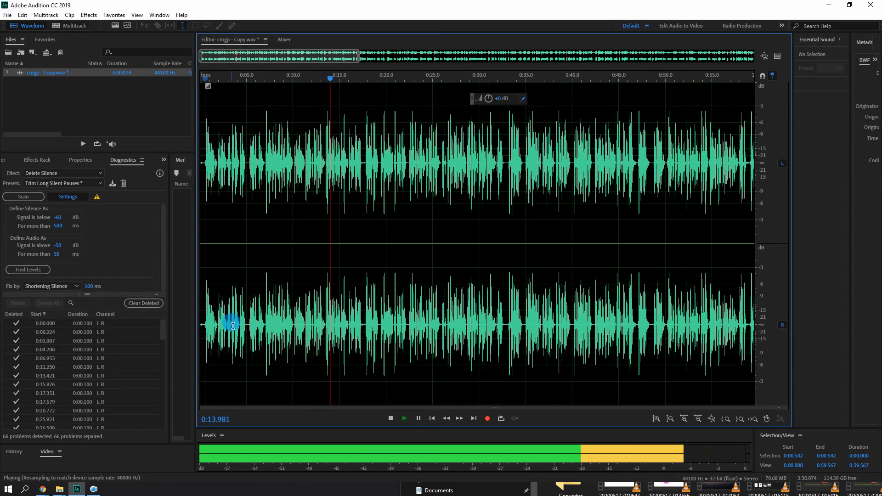
key(space)
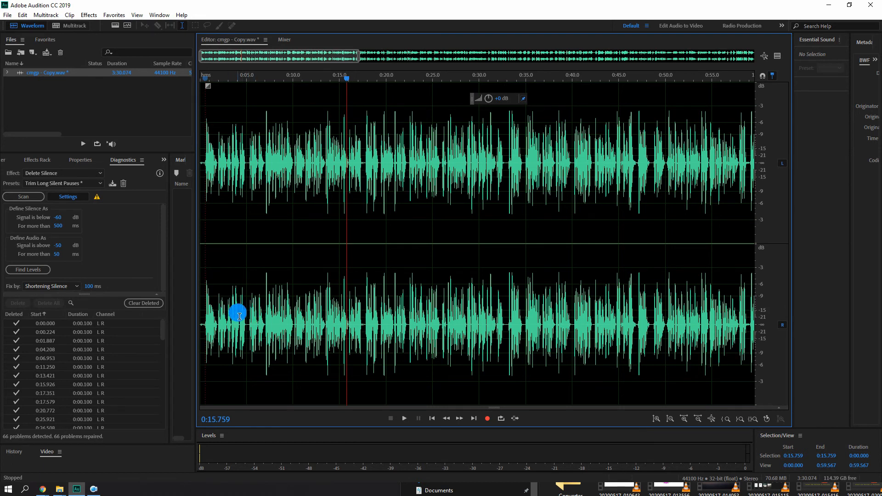
Undo the silence shortening and play the original recording from about 0:03 for comparison.
key(ctrl+z)
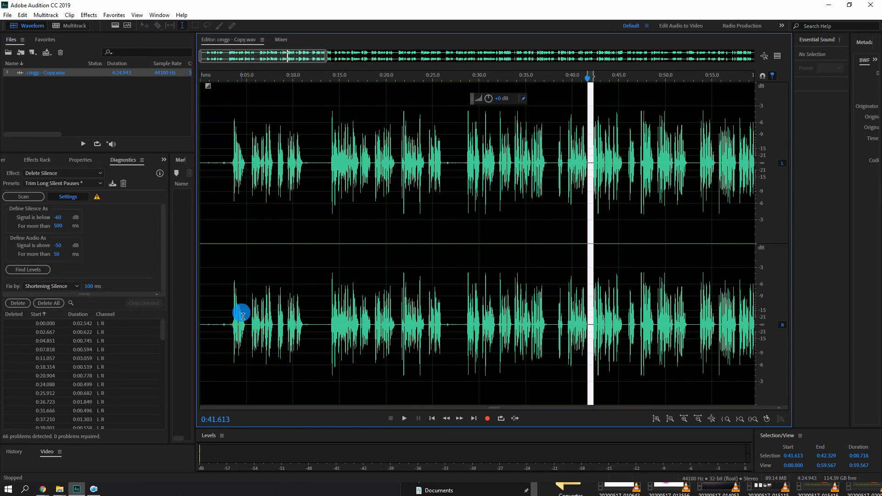
click(230, 323)
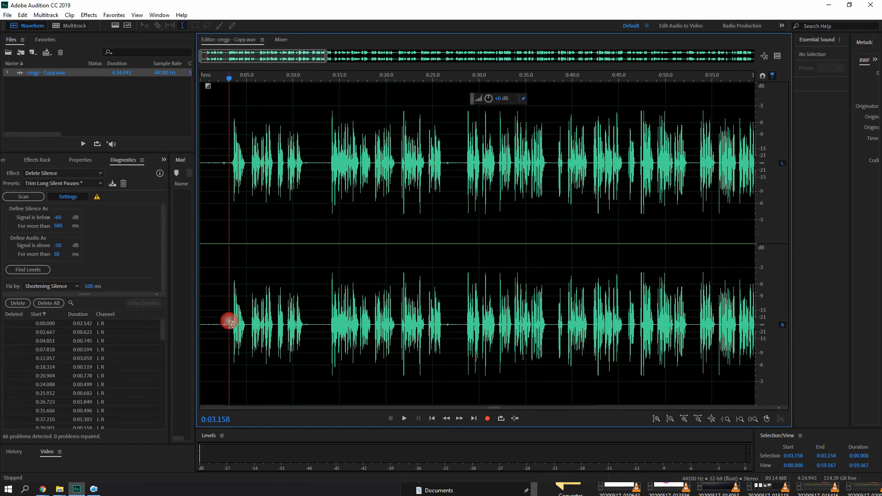
key(space)
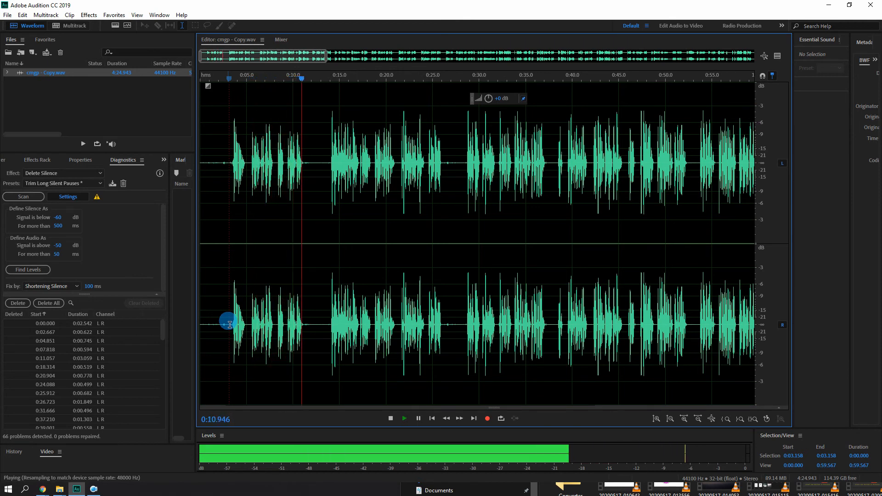
key(space)
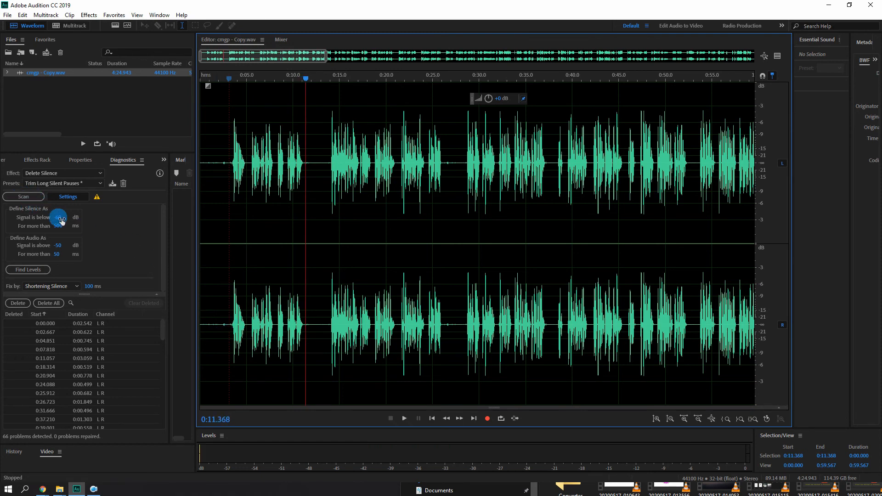
Rescan the recording, shorten all detected silences to 100 ms and play back the result from near the start.
click(26, 197)
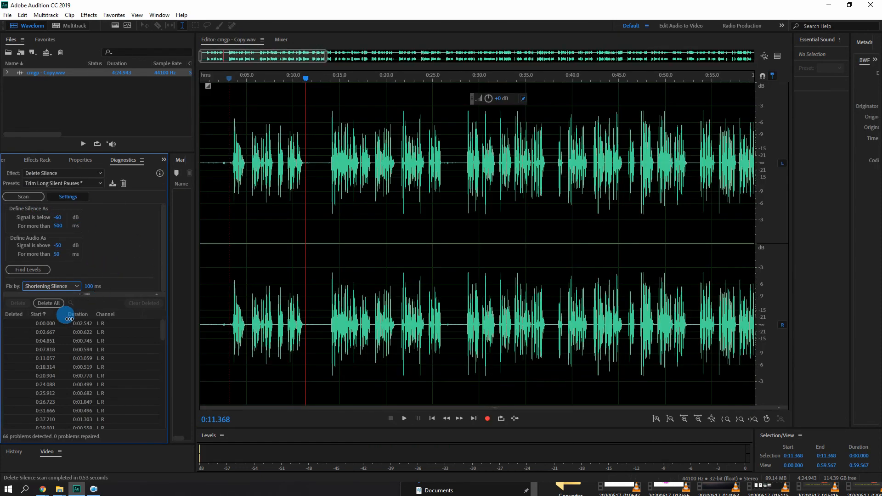
click(53, 304)
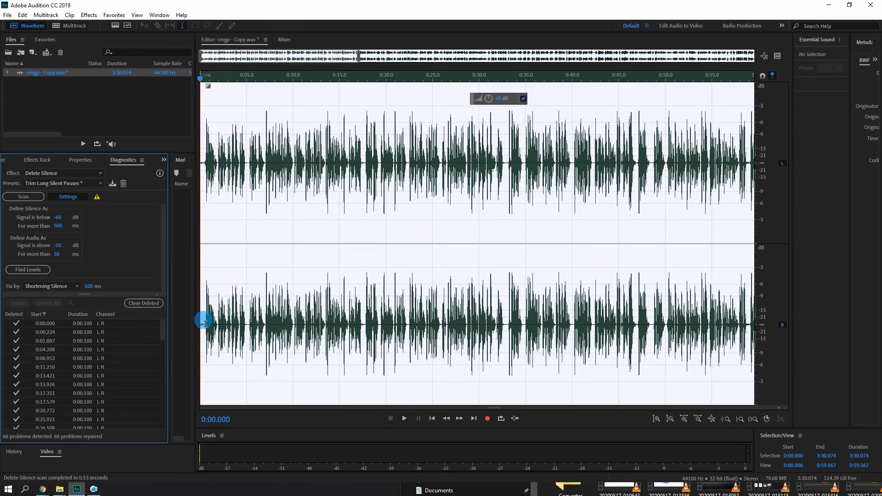
click(205, 323)
key(space)
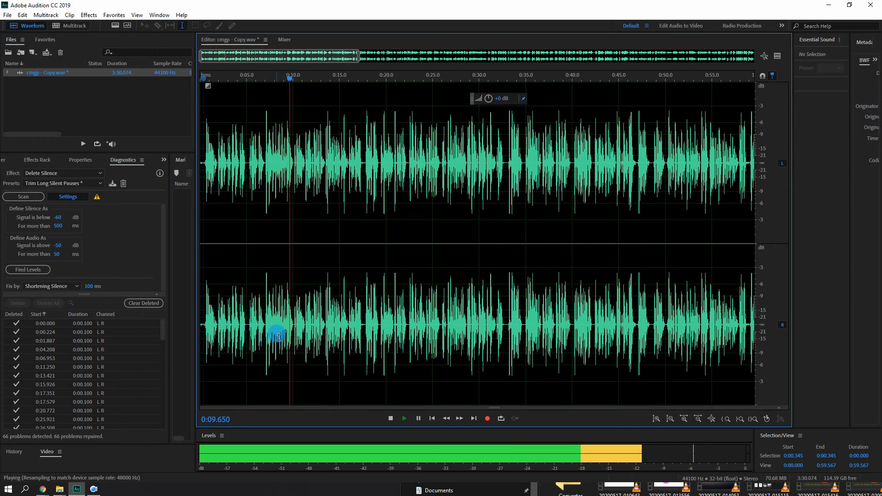
key(space)
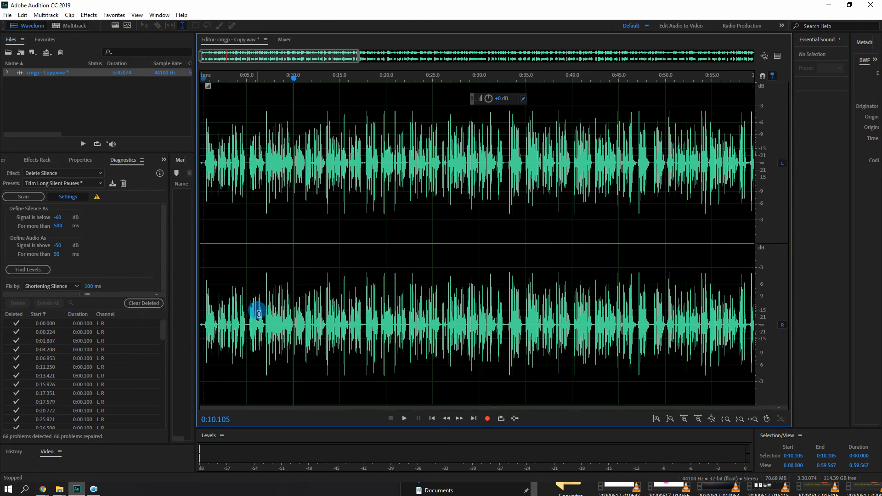
Highlight the shortened pause from about 0:04.9 to 0:05.2 and examine the remaining gaps across the waveform.
scroll(257, 314, up, 4)
click(308, 323)
drag(310, 323, 317, 324)
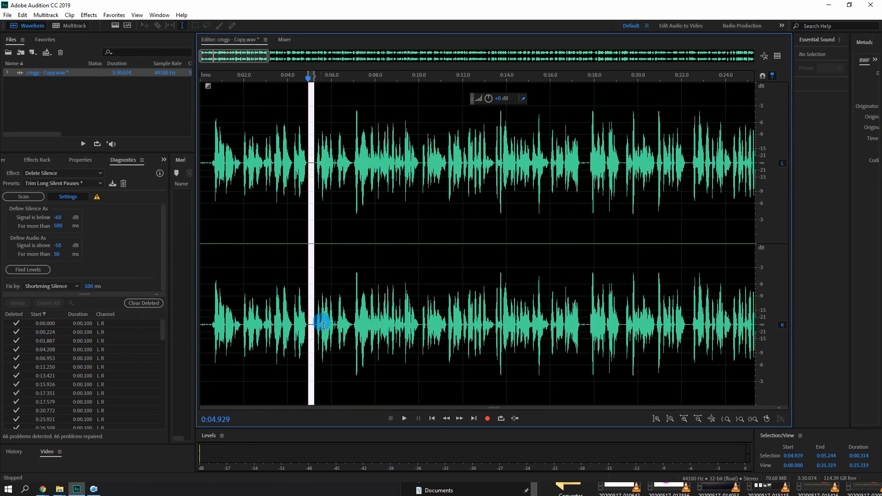
click(328, 324)
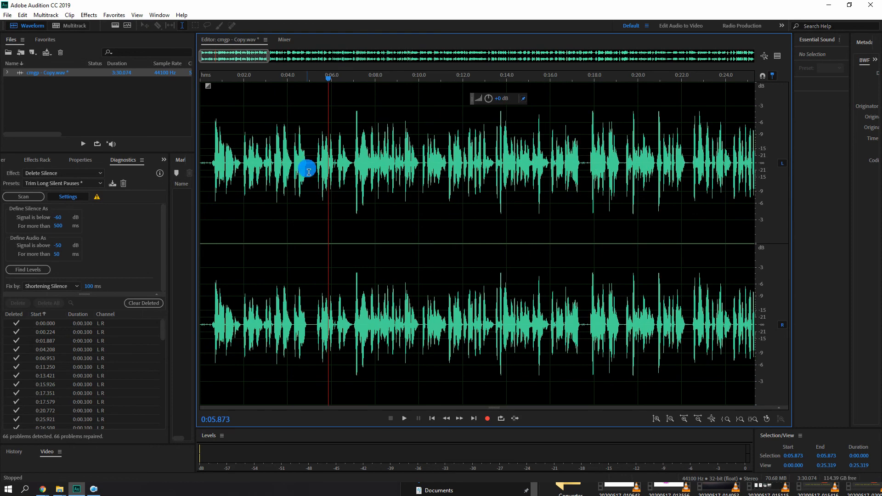
scroll(309, 172, down, 3)
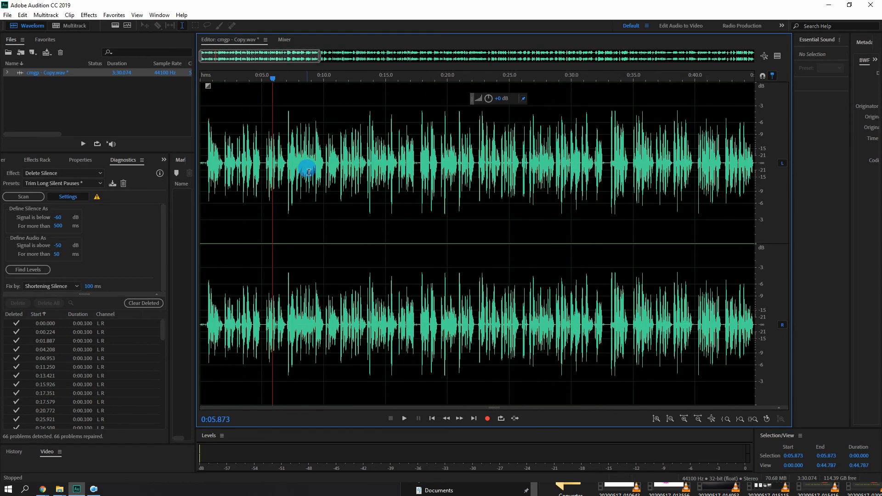
scroll(308, 172, down, 3)
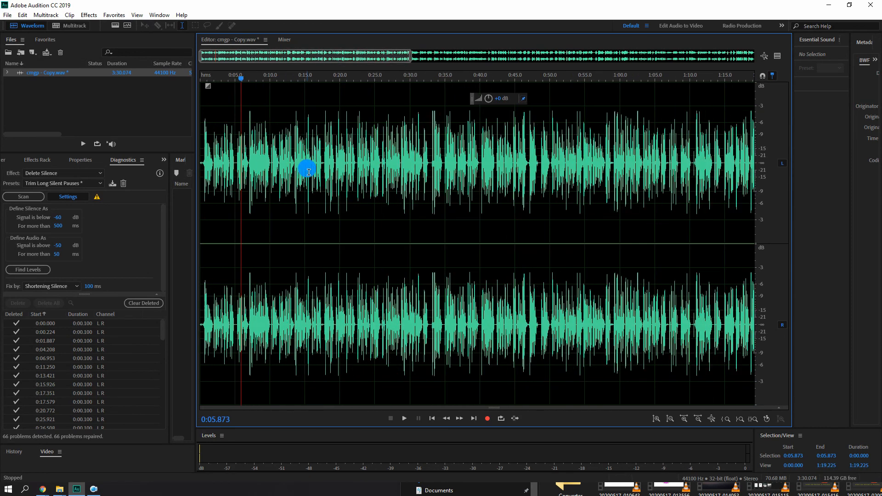
scroll(308, 172, up, 4)
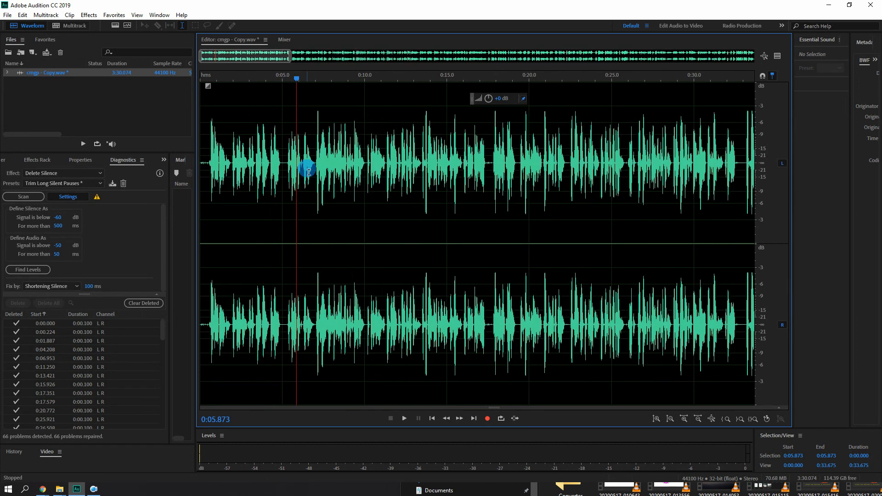
scroll(309, 172, down, 6)
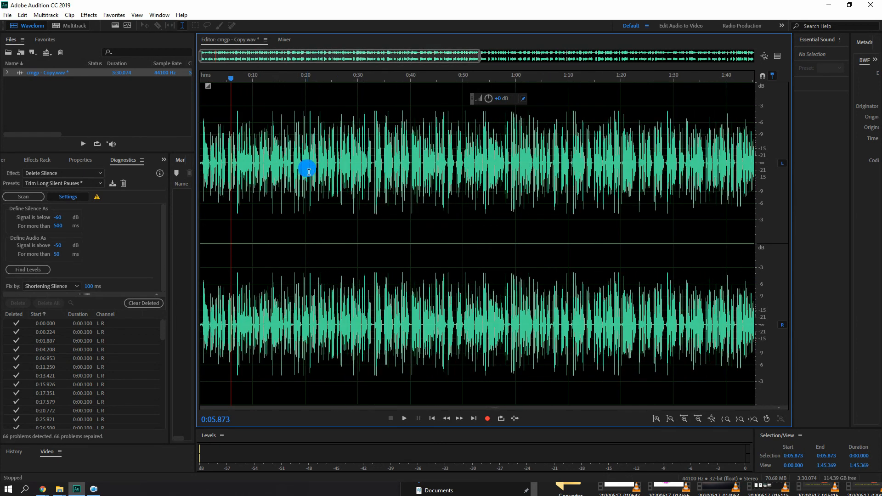
scroll(308, 172, up, 4)
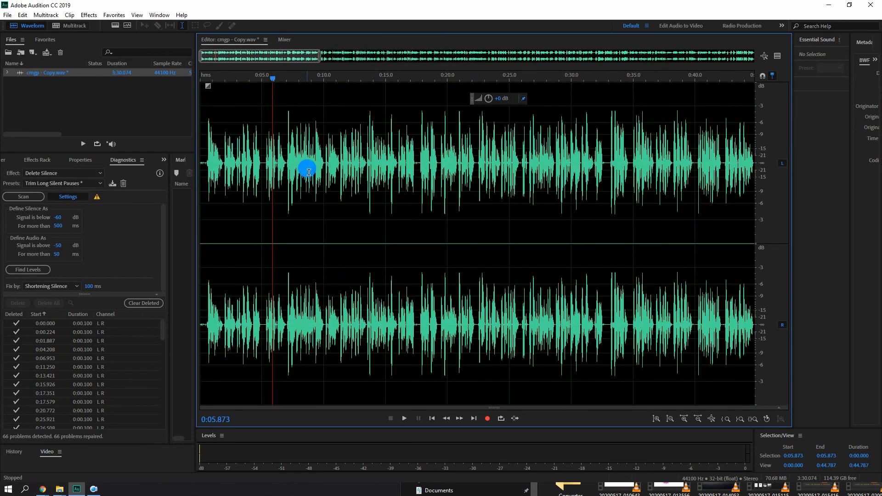
scroll(309, 172, down, 2)
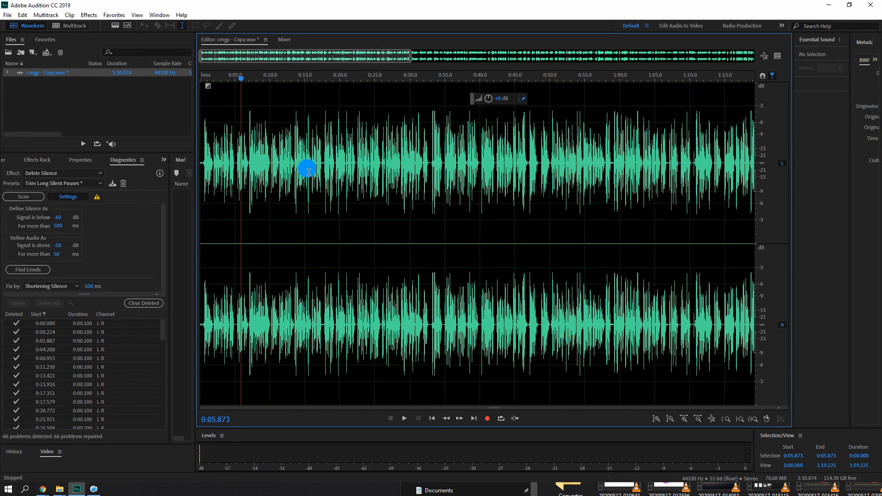